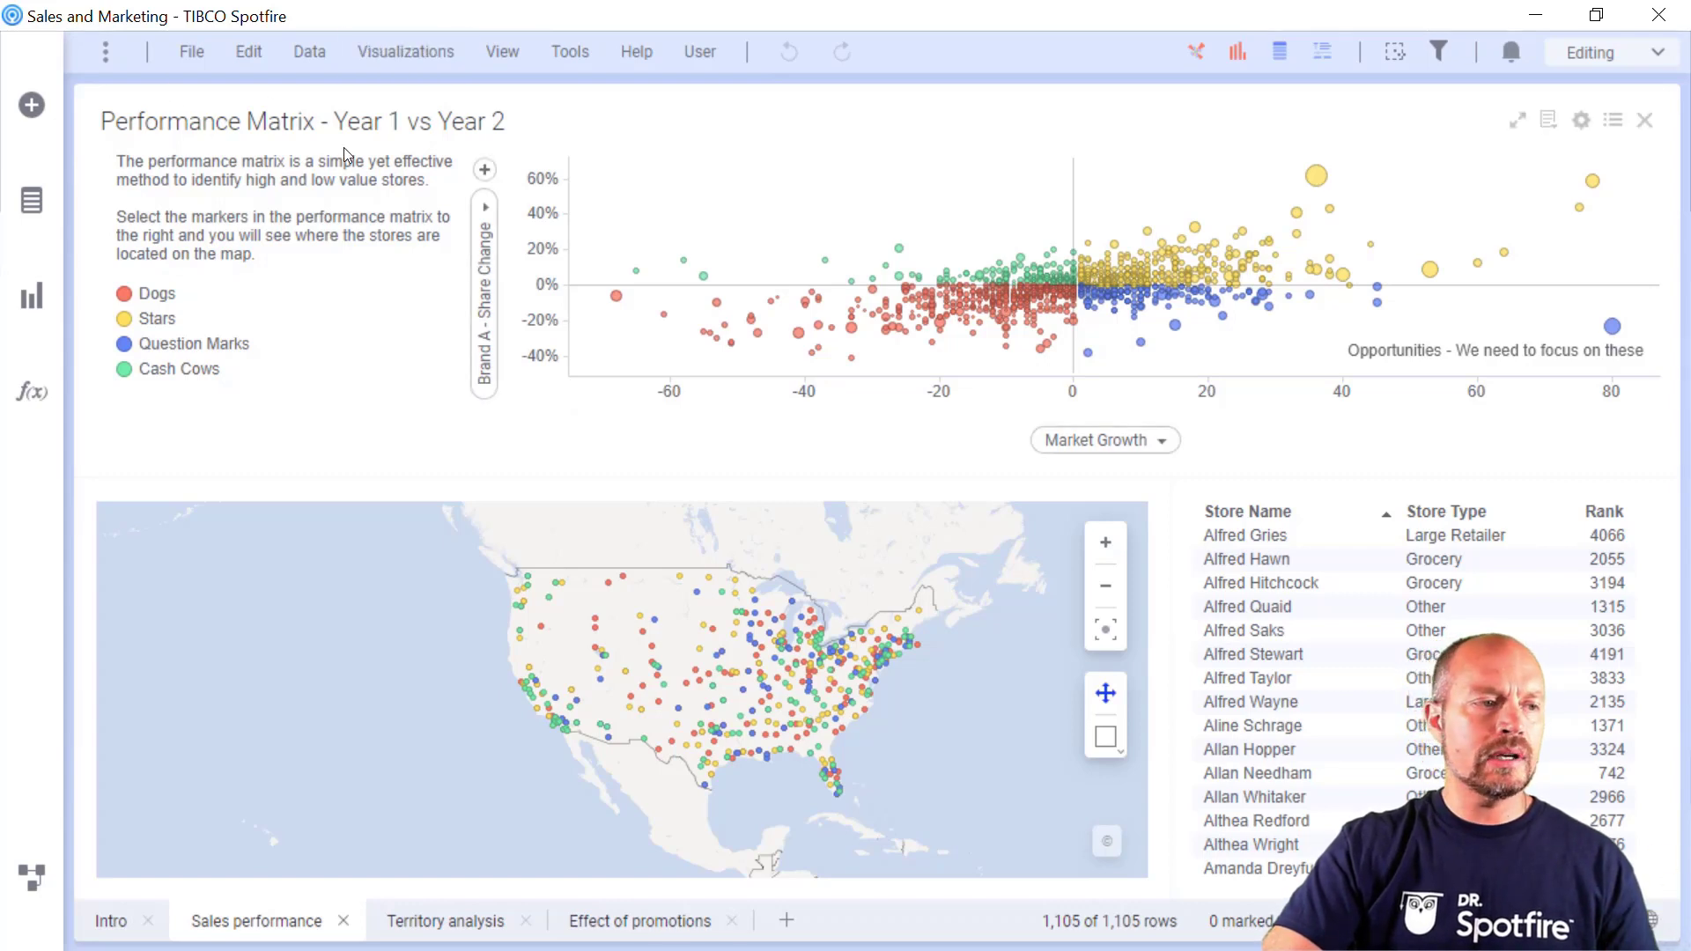
- Open the Markings panel from the View menu and move it off the legend
{"action": "left_click", "coordinate": [504, 53]}
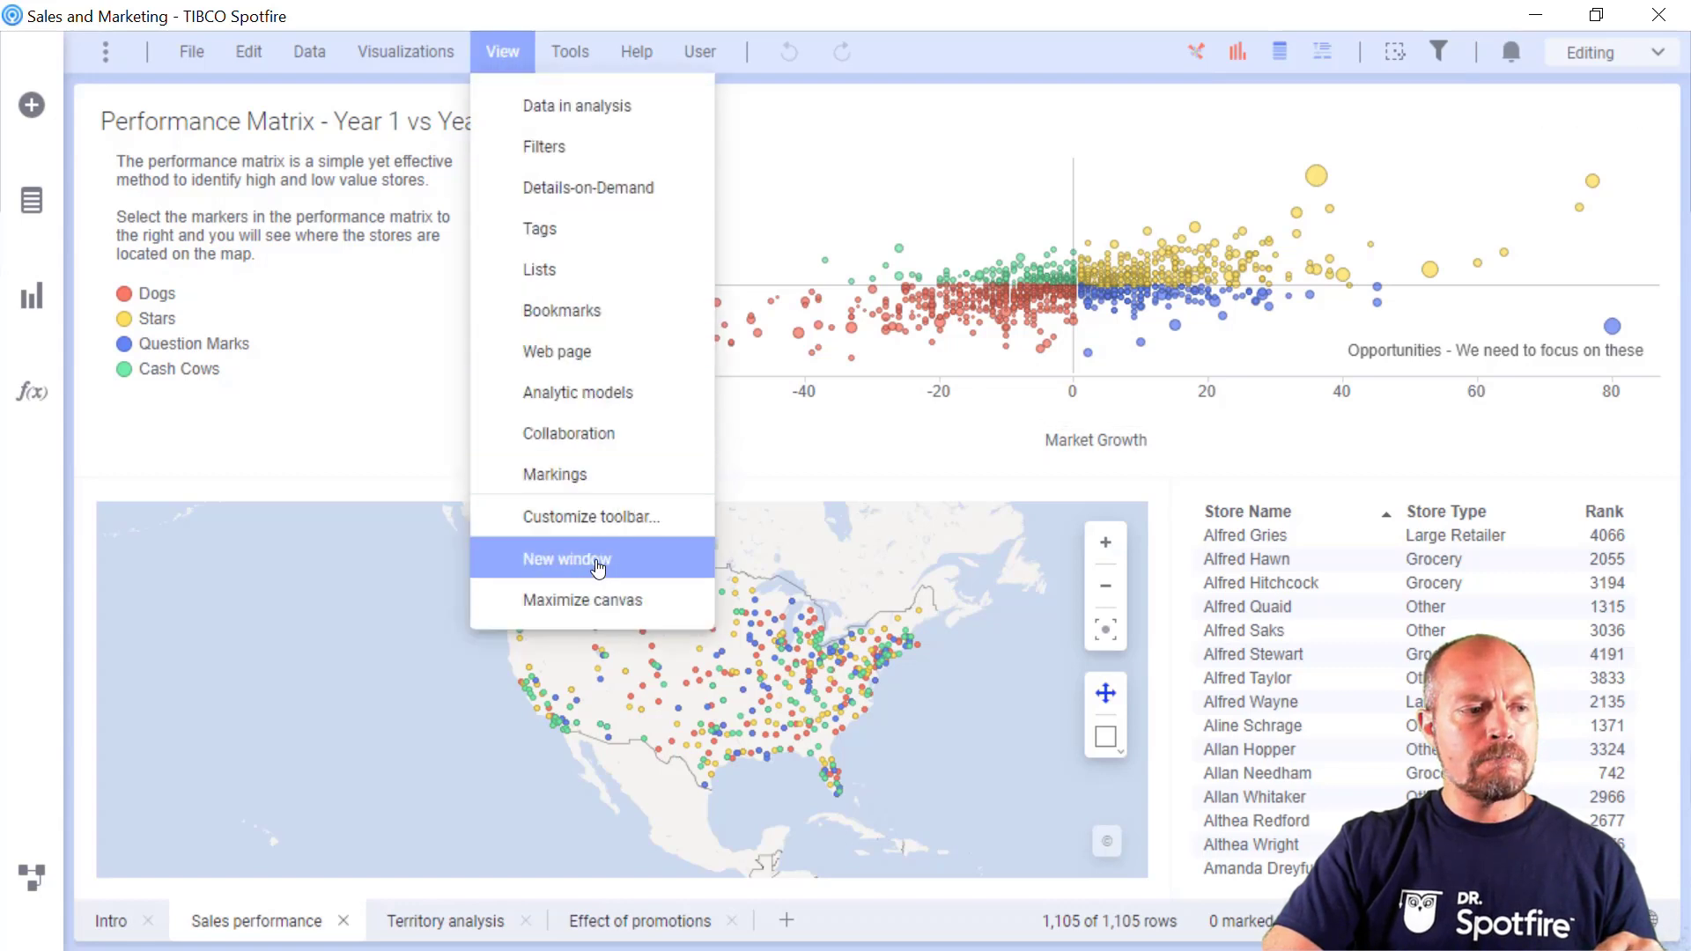
{"action": "left_click", "coordinate": [603, 478]}
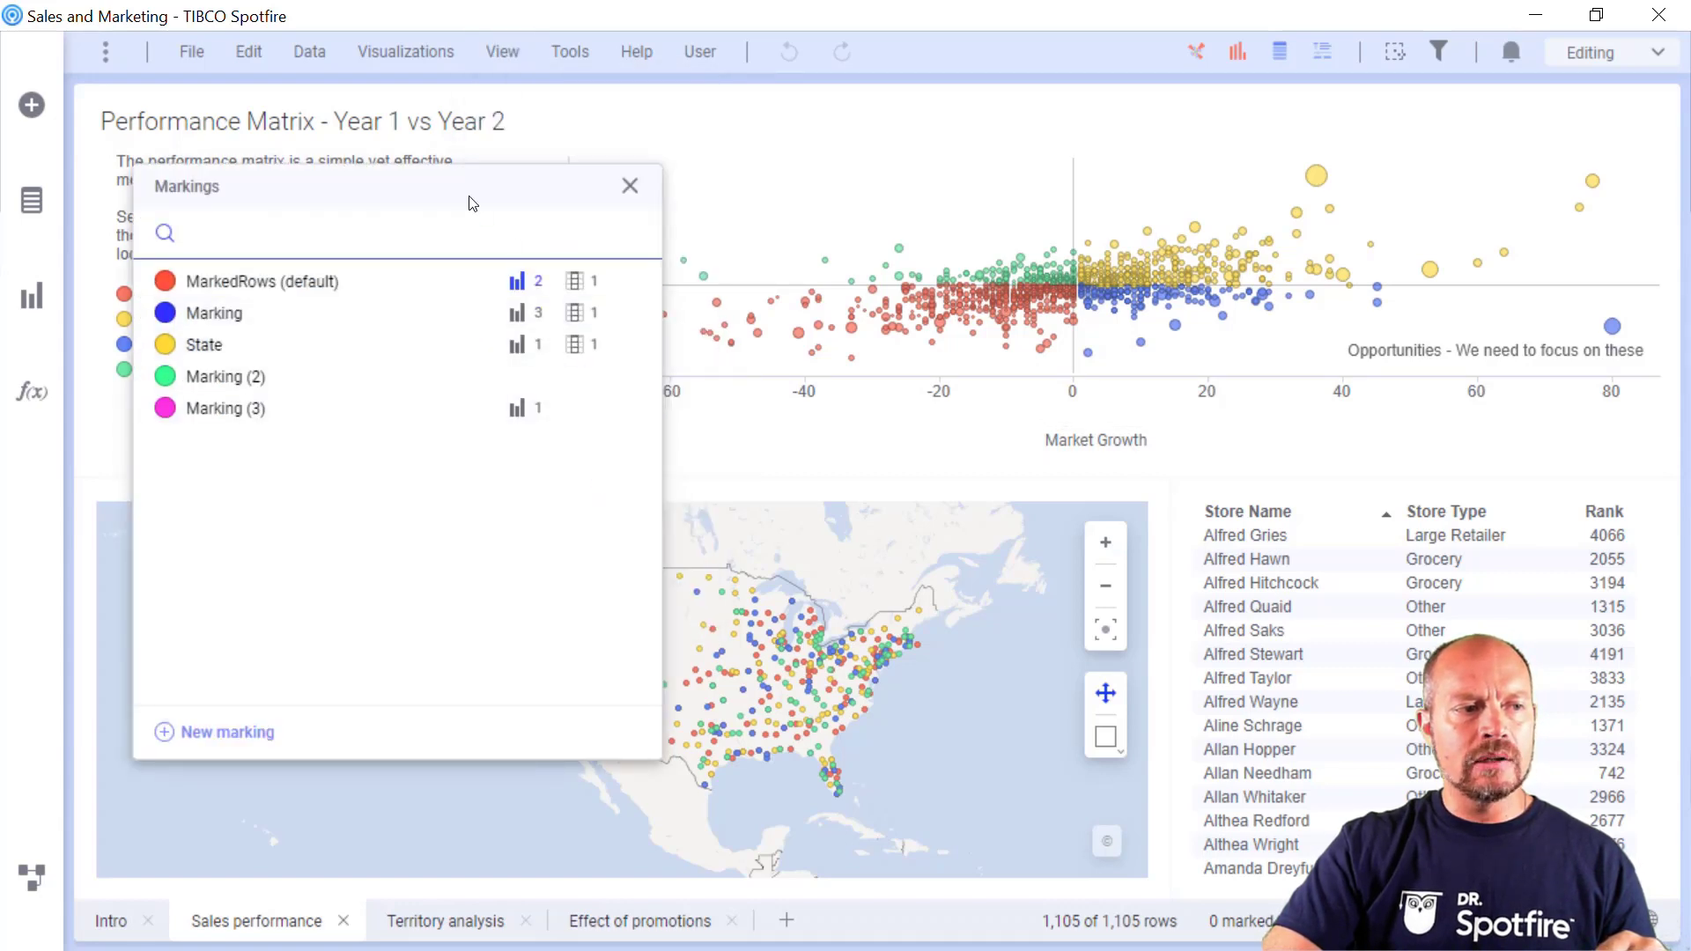
{"action": "left_click_drag", "start_coordinate": [471, 202], "coordinate": [574, 132]}
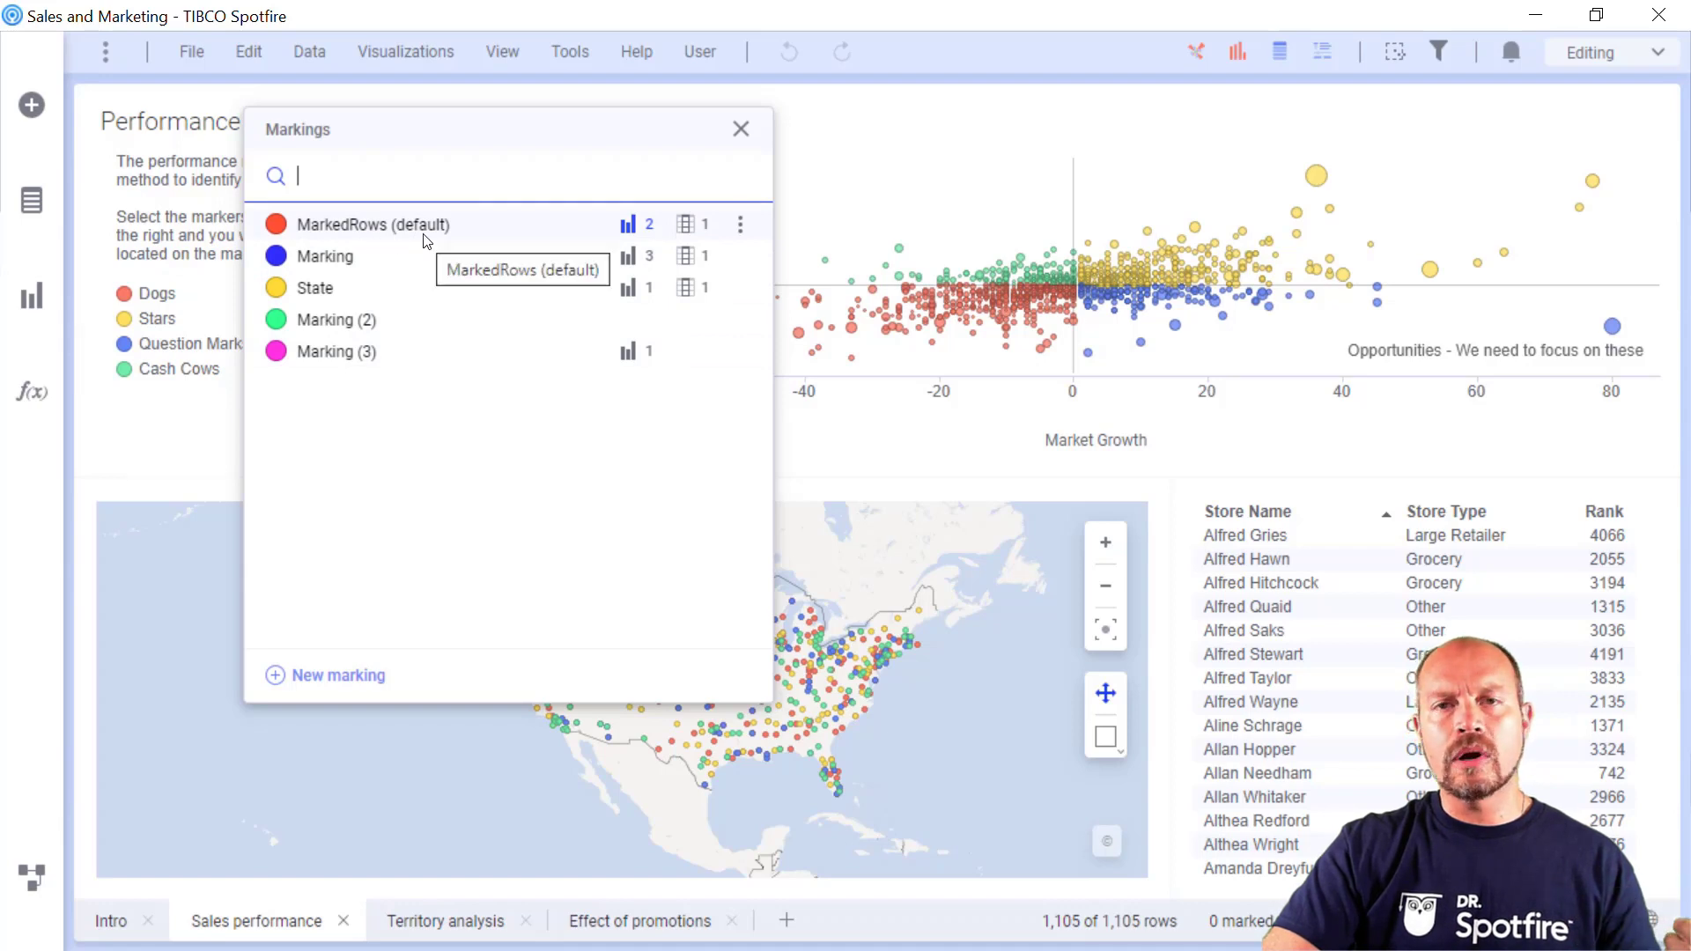
- List the visualizations that use the MarkedRows (default) marking
{"action": "left_click", "coordinate": [627, 231]}
{"action": "mouse_move", "coordinate": [683, 272]}
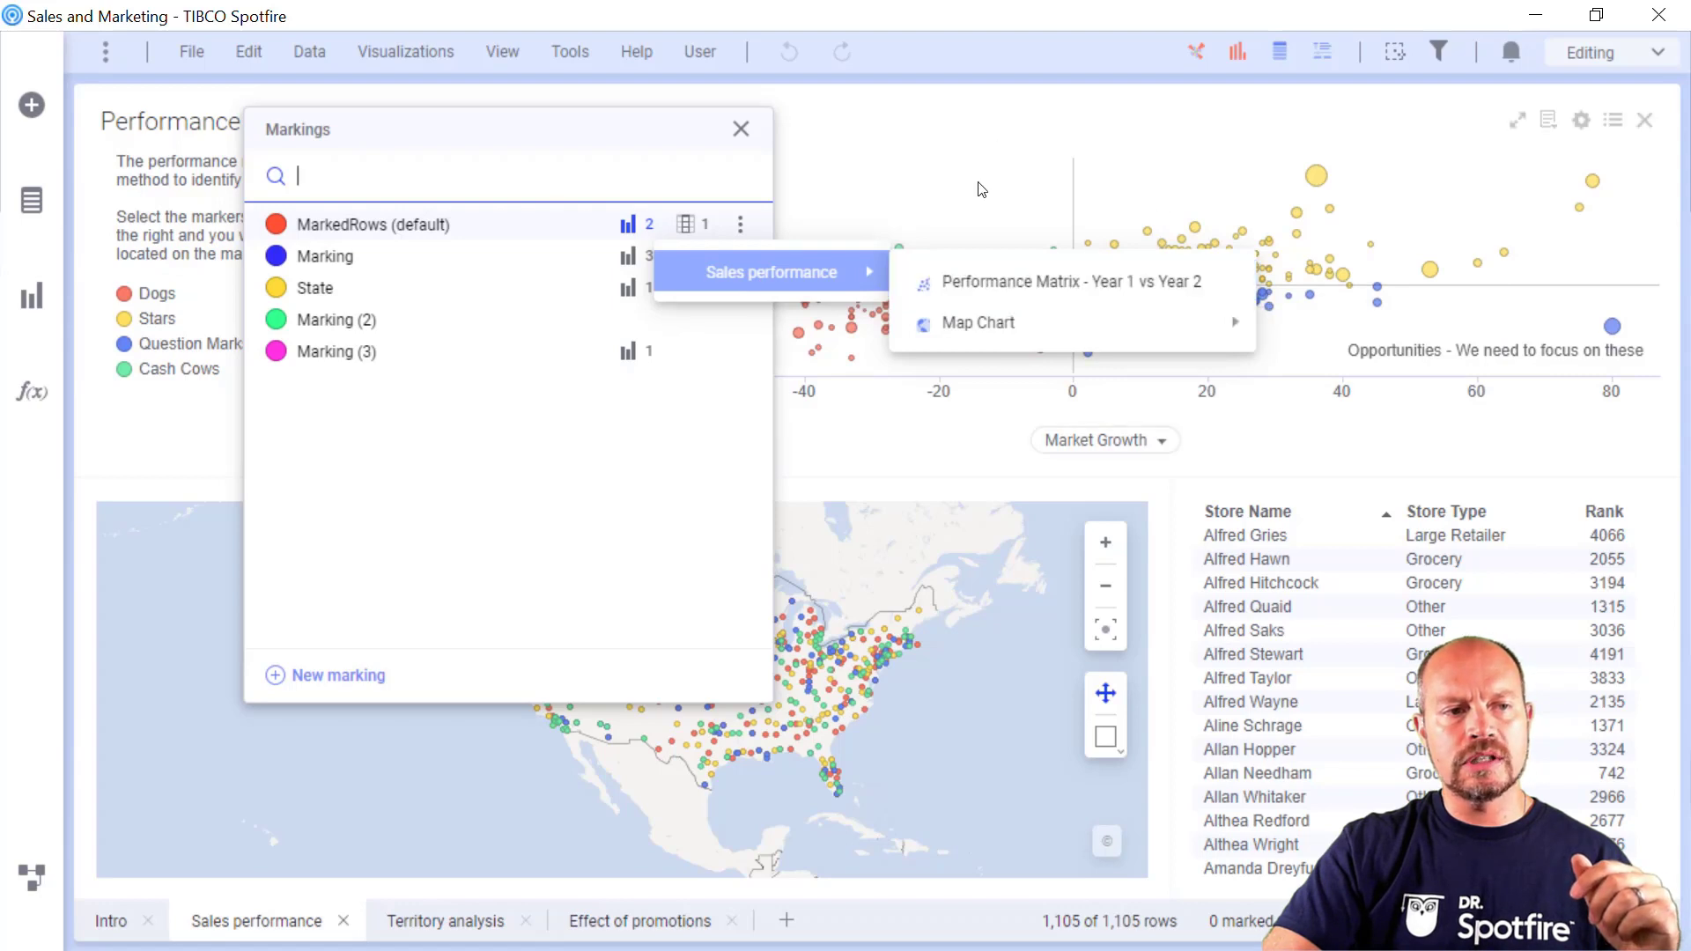
{"action": "mouse_move", "coordinate": [998, 323]}
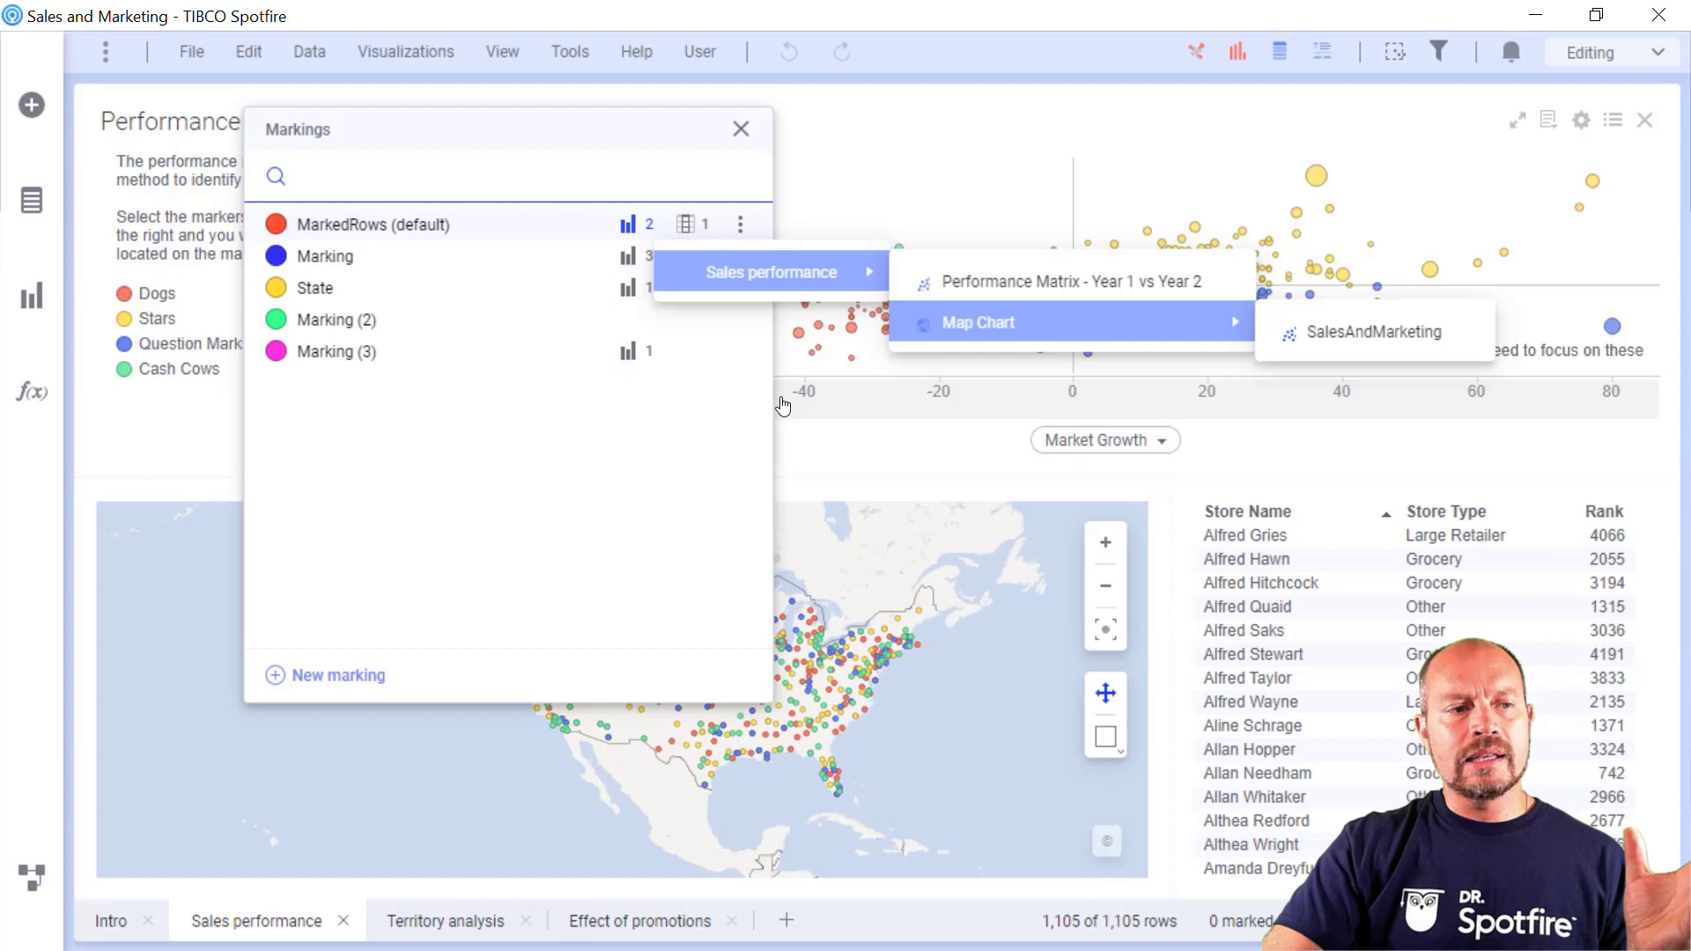
- Show that Store Details on Sales performance is the table using MarkedRows (default)
{"action": "left_click", "coordinate": [660, 148]}
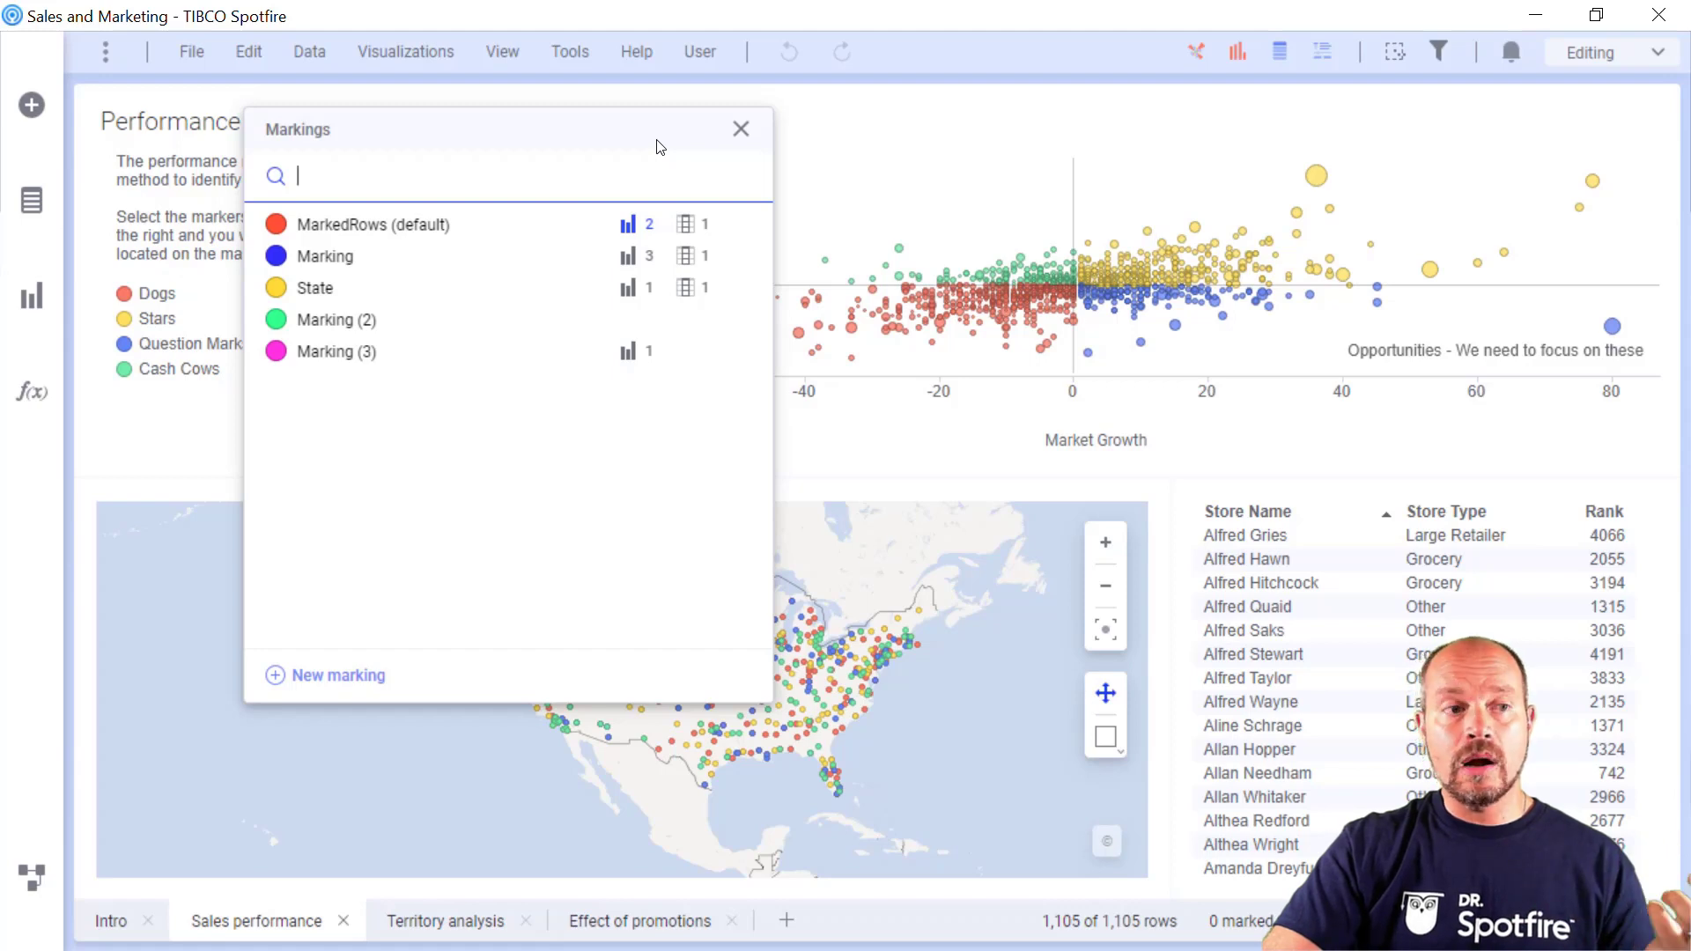
{"action": "left_click", "coordinate": [687, 226]}
{"action": "mouse_move", "coordinate": [775, 272]}
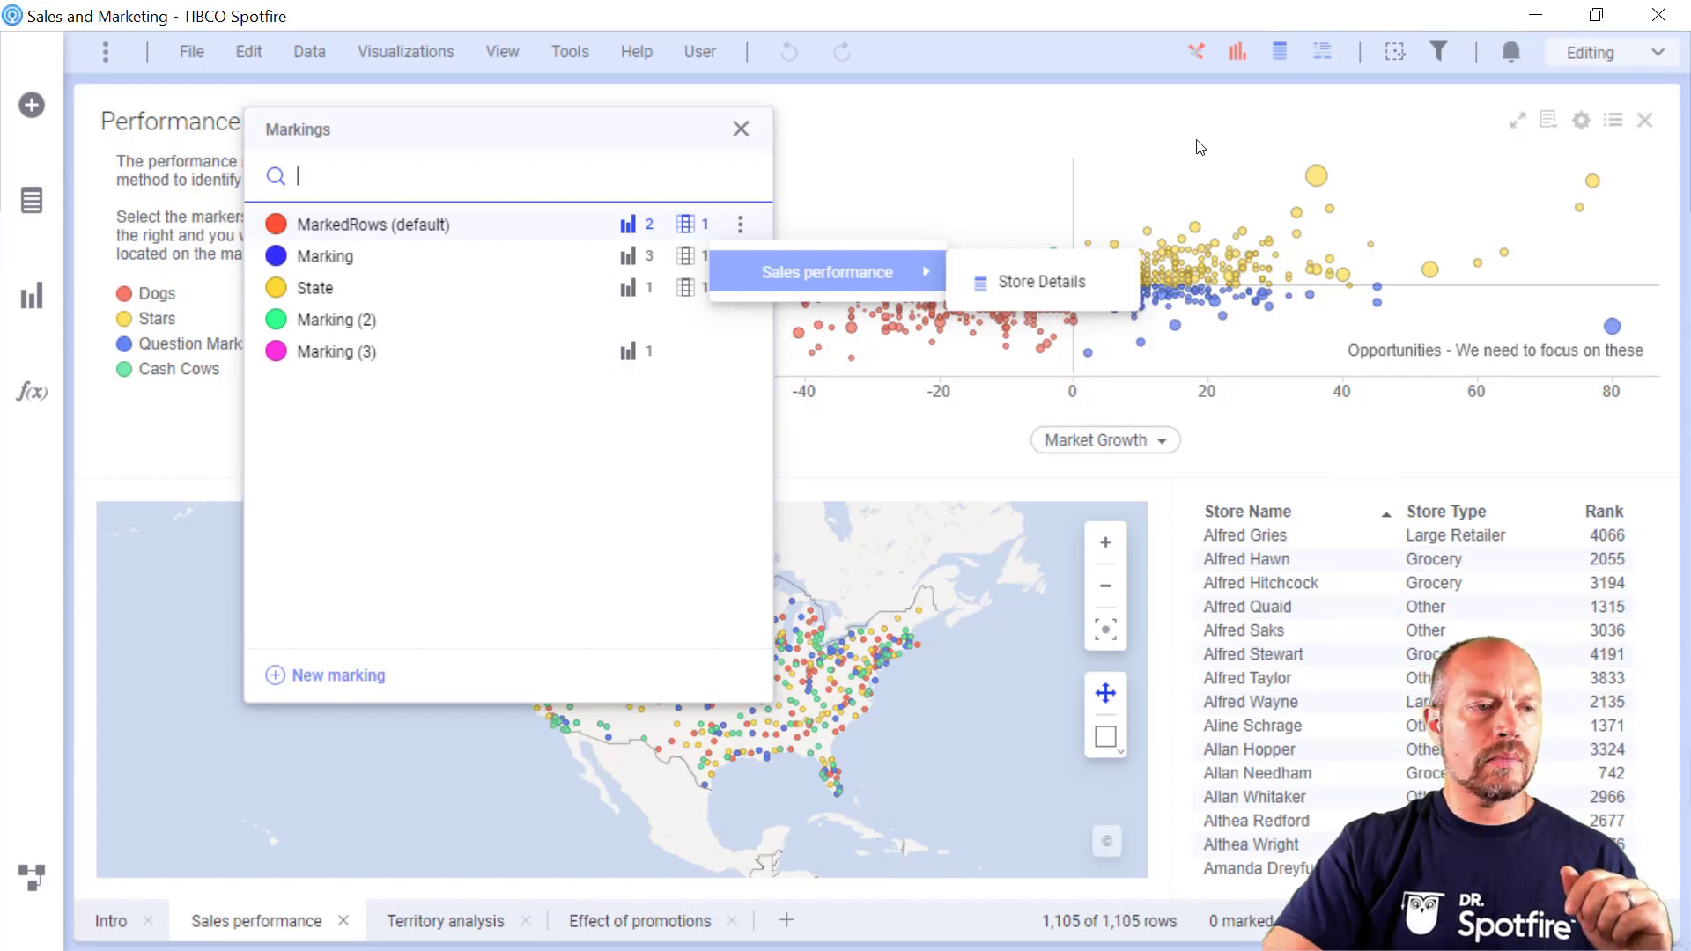
- Mark a few stores in the performance matrix, then clear that marking
{"action": "left_click_drag", "start_coordinate": [1282, 157], "coordinate": [1357, 223]}
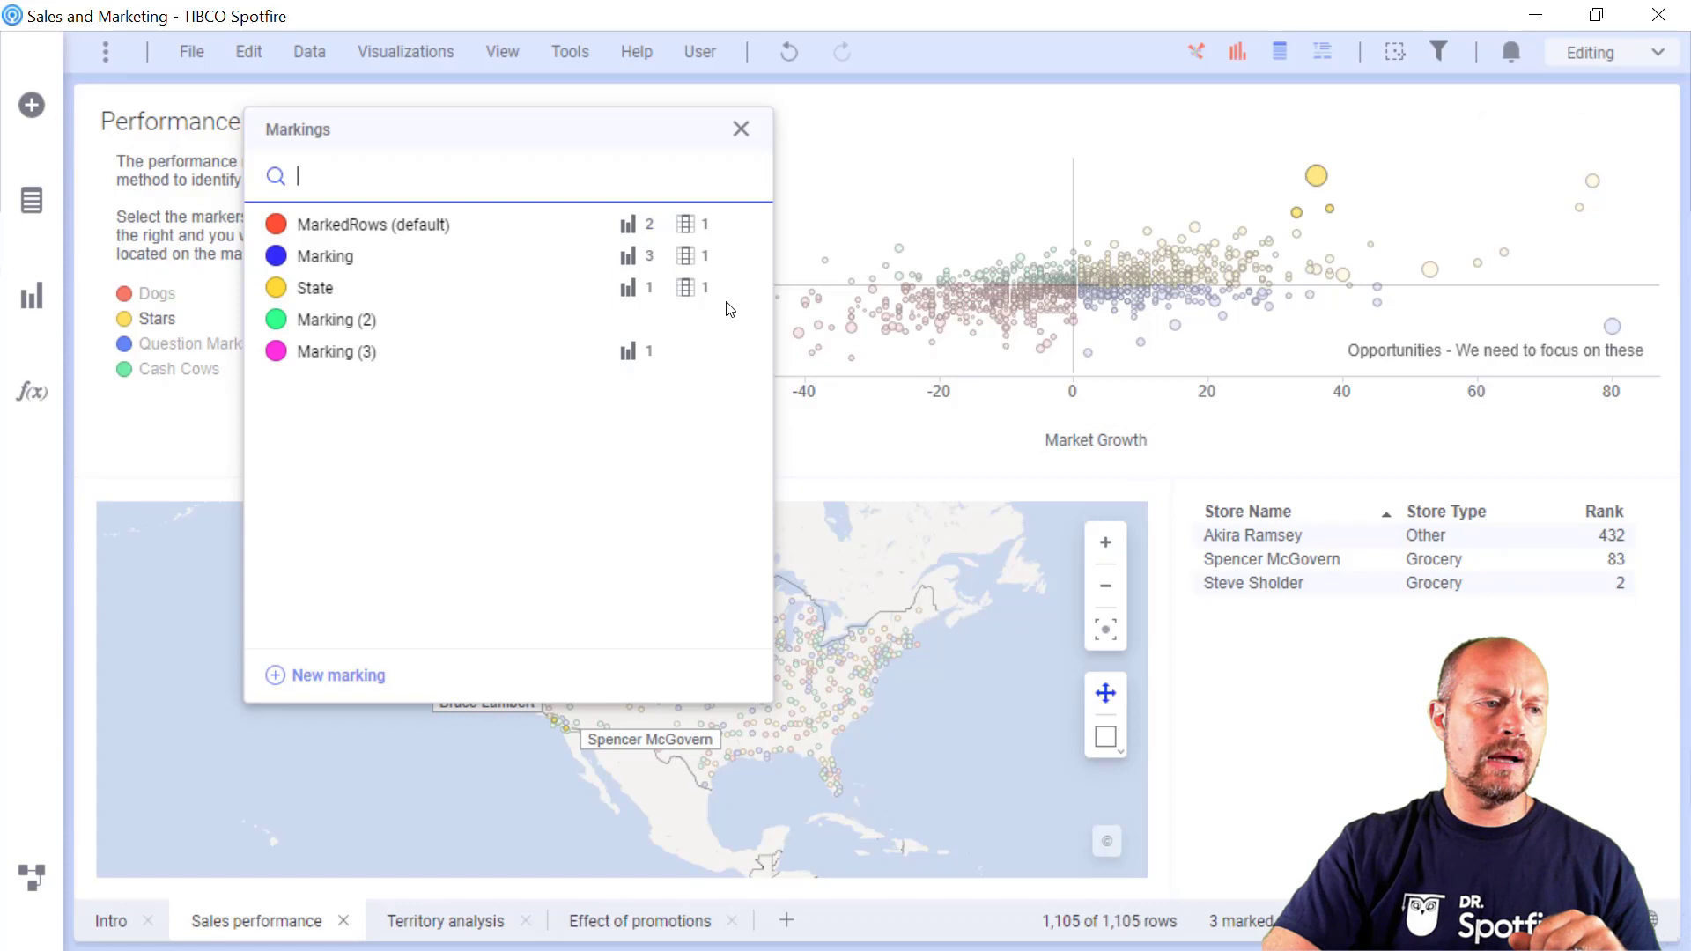
{"action": "left_click_drag", "start_coordinate": [631, 139], "coordinate": [438, 132]}
{"action": "left_click", "coordinate": [817, 696]}
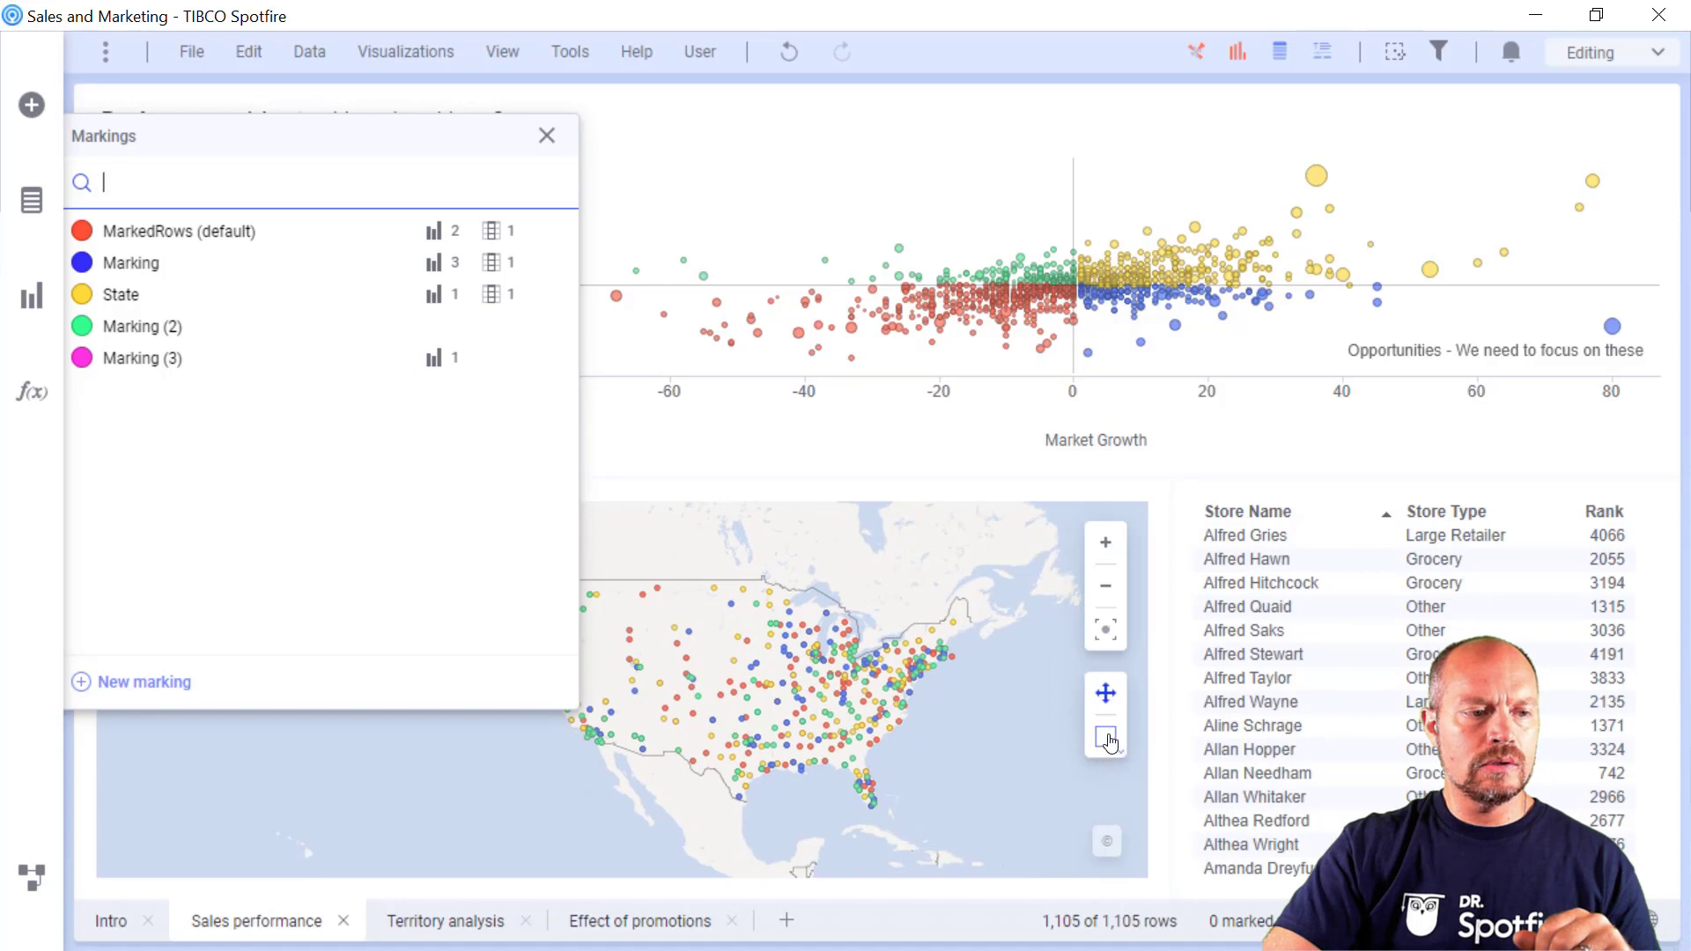
- Mark eight central-US stores on the map so Store Details lists only them
{"action": "left_click_drag", "start_coordinate": [742, 662], "coordinate": [758, 670]}
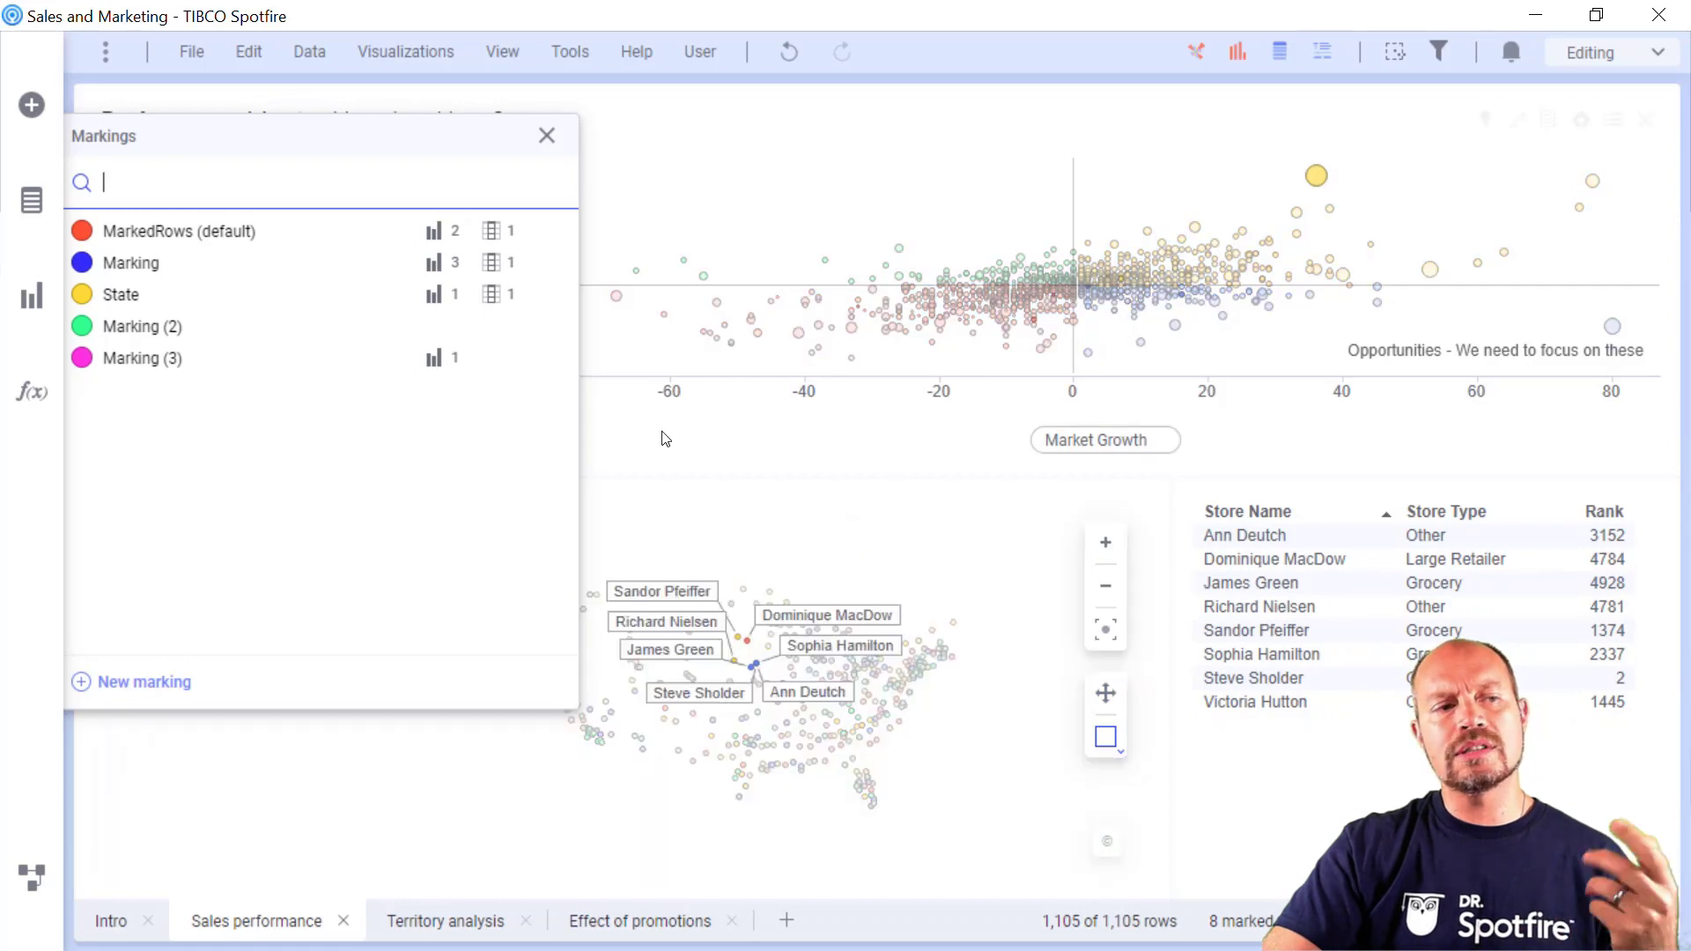
{"action": "mouse_move", "coordinate": [247, 242]}
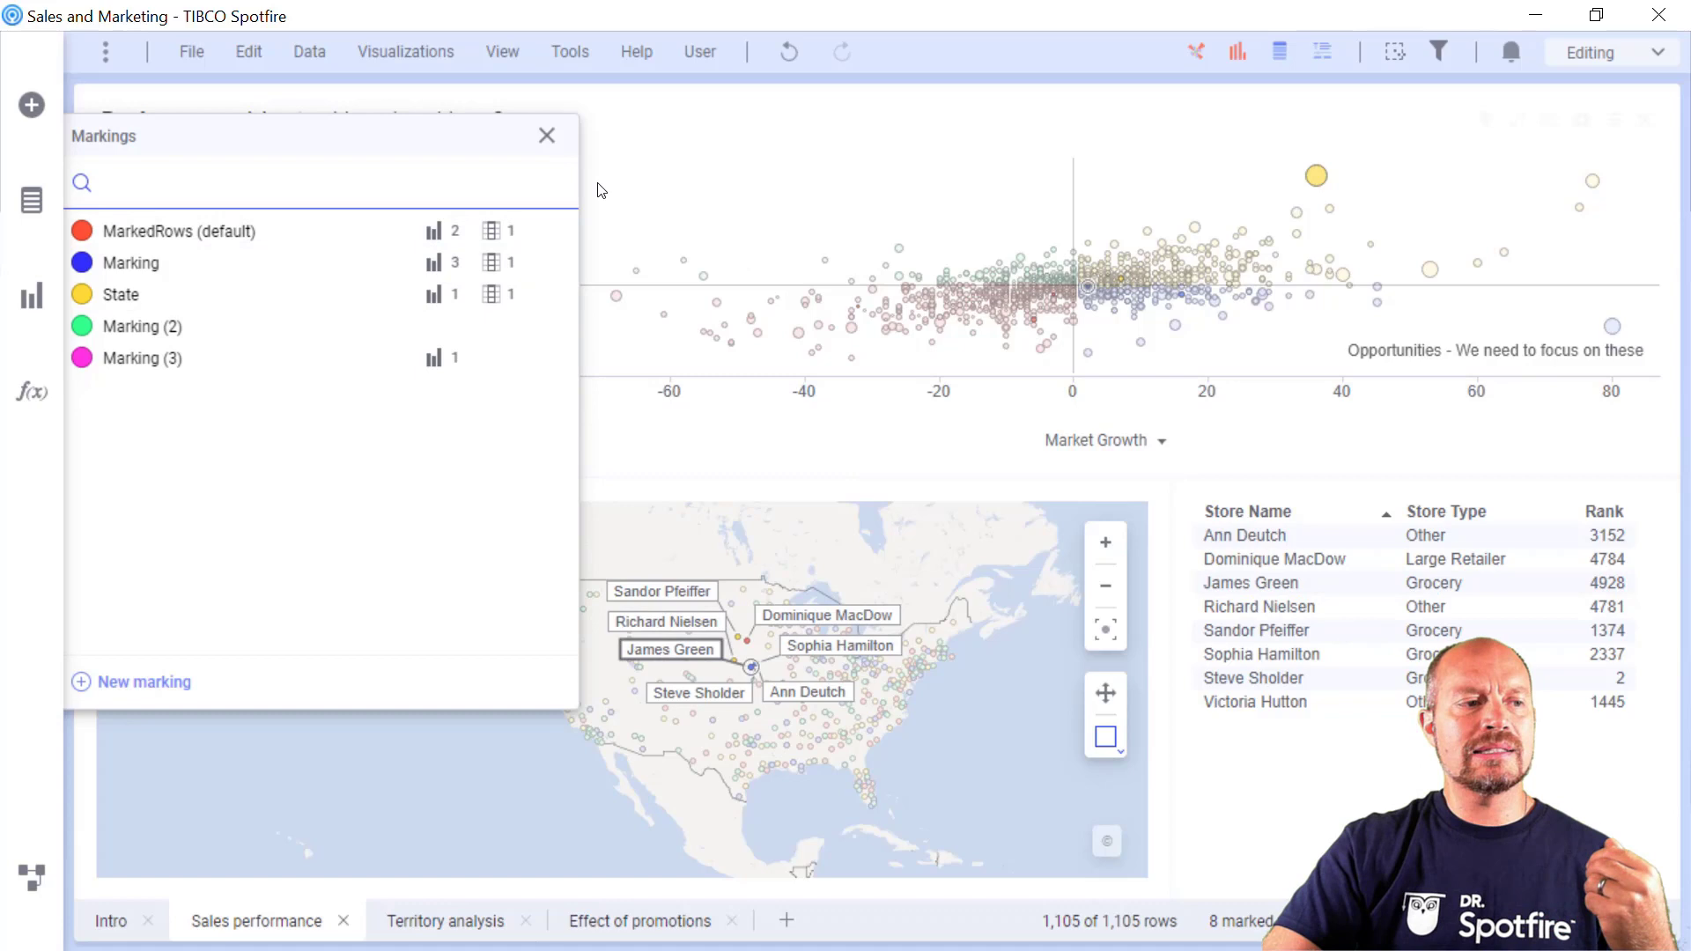
{"action": "mouse_move", "coordinate": [496, 236]}
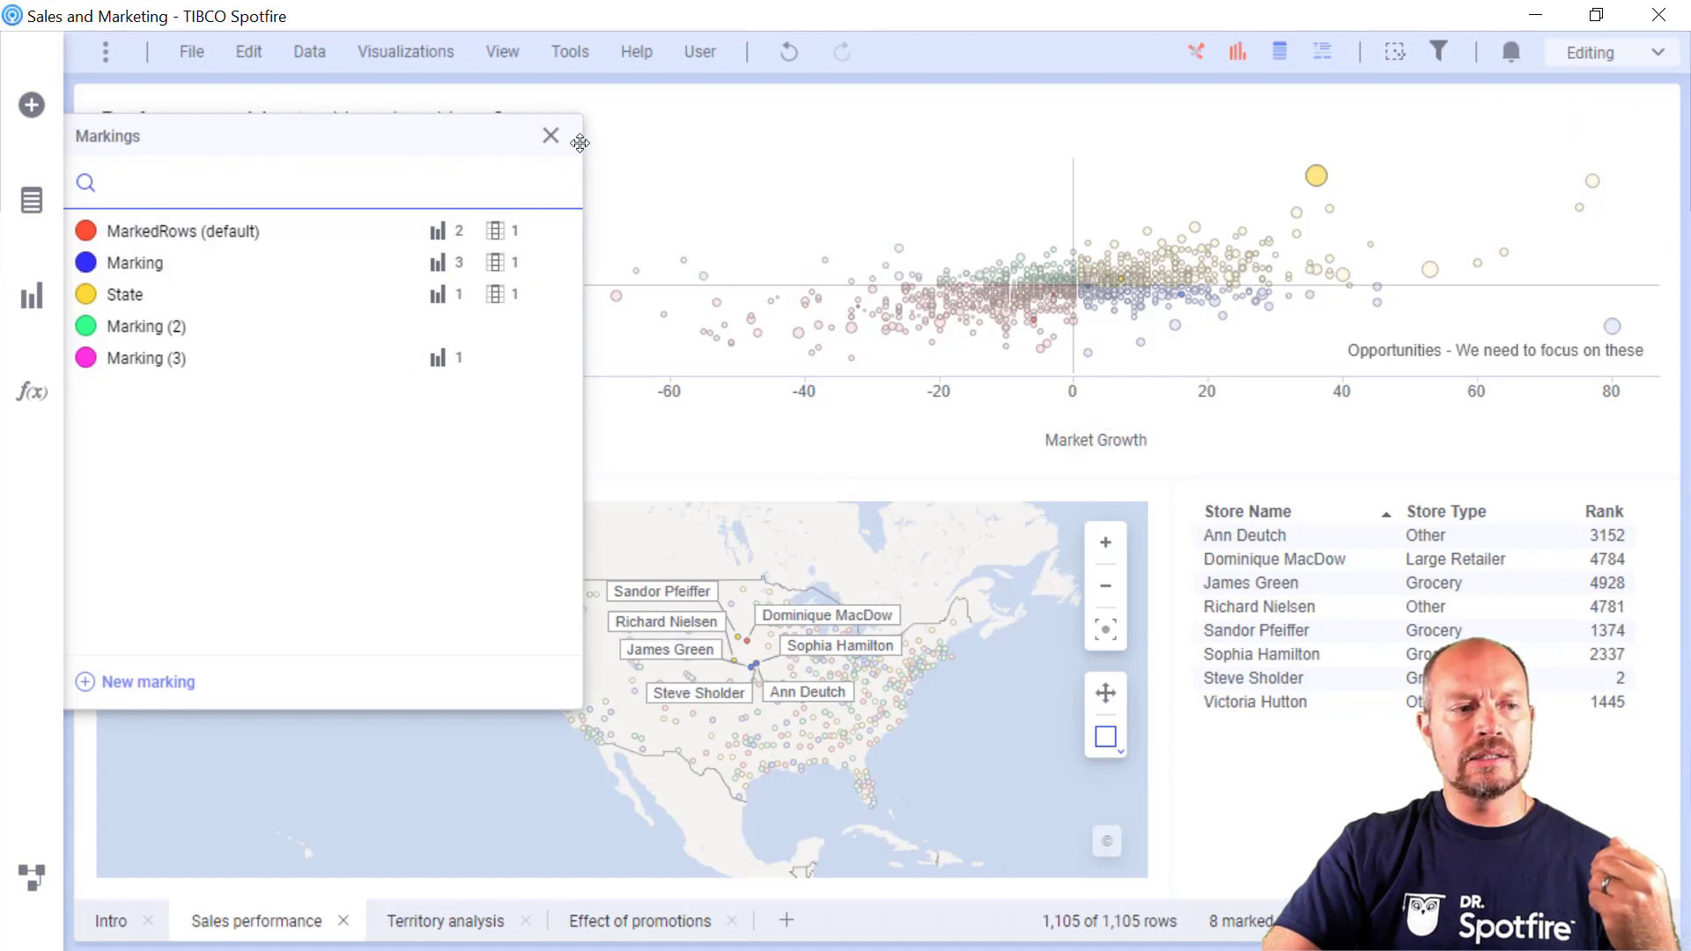
{"action": "left_click_drag", "start_coordinate": [578, 140], "coordinate": [785, 151]}
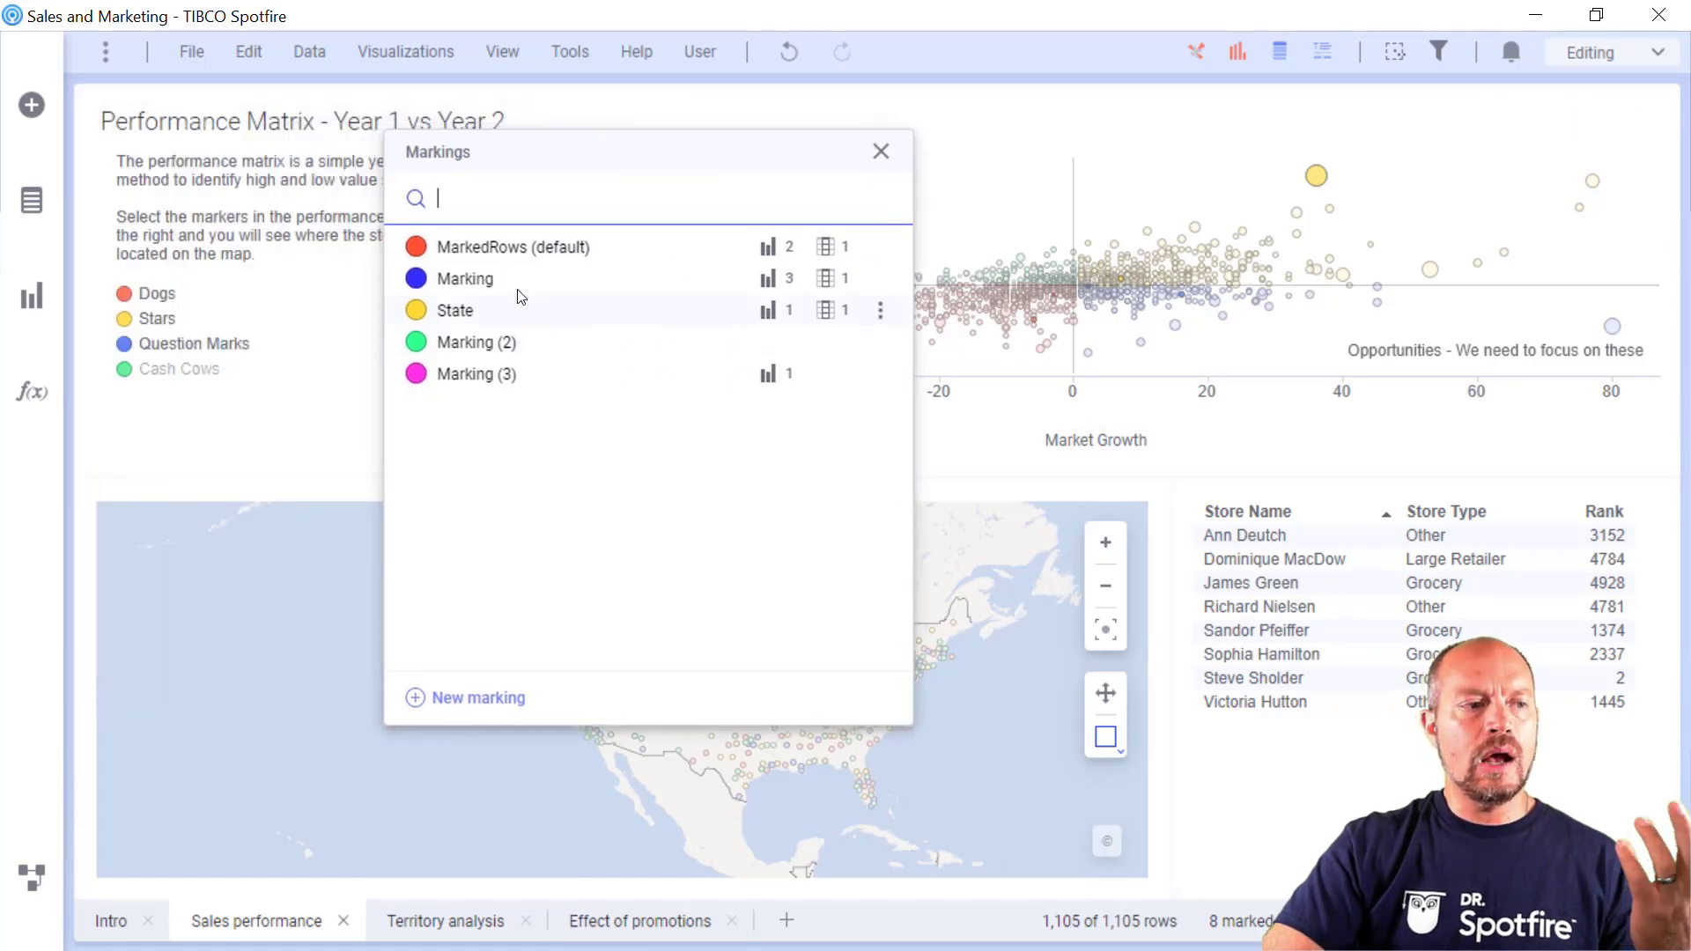
- List the pages whose visualizations use the Marking marking
{"action": "mouse_move", "coordinate": [502, 289]}
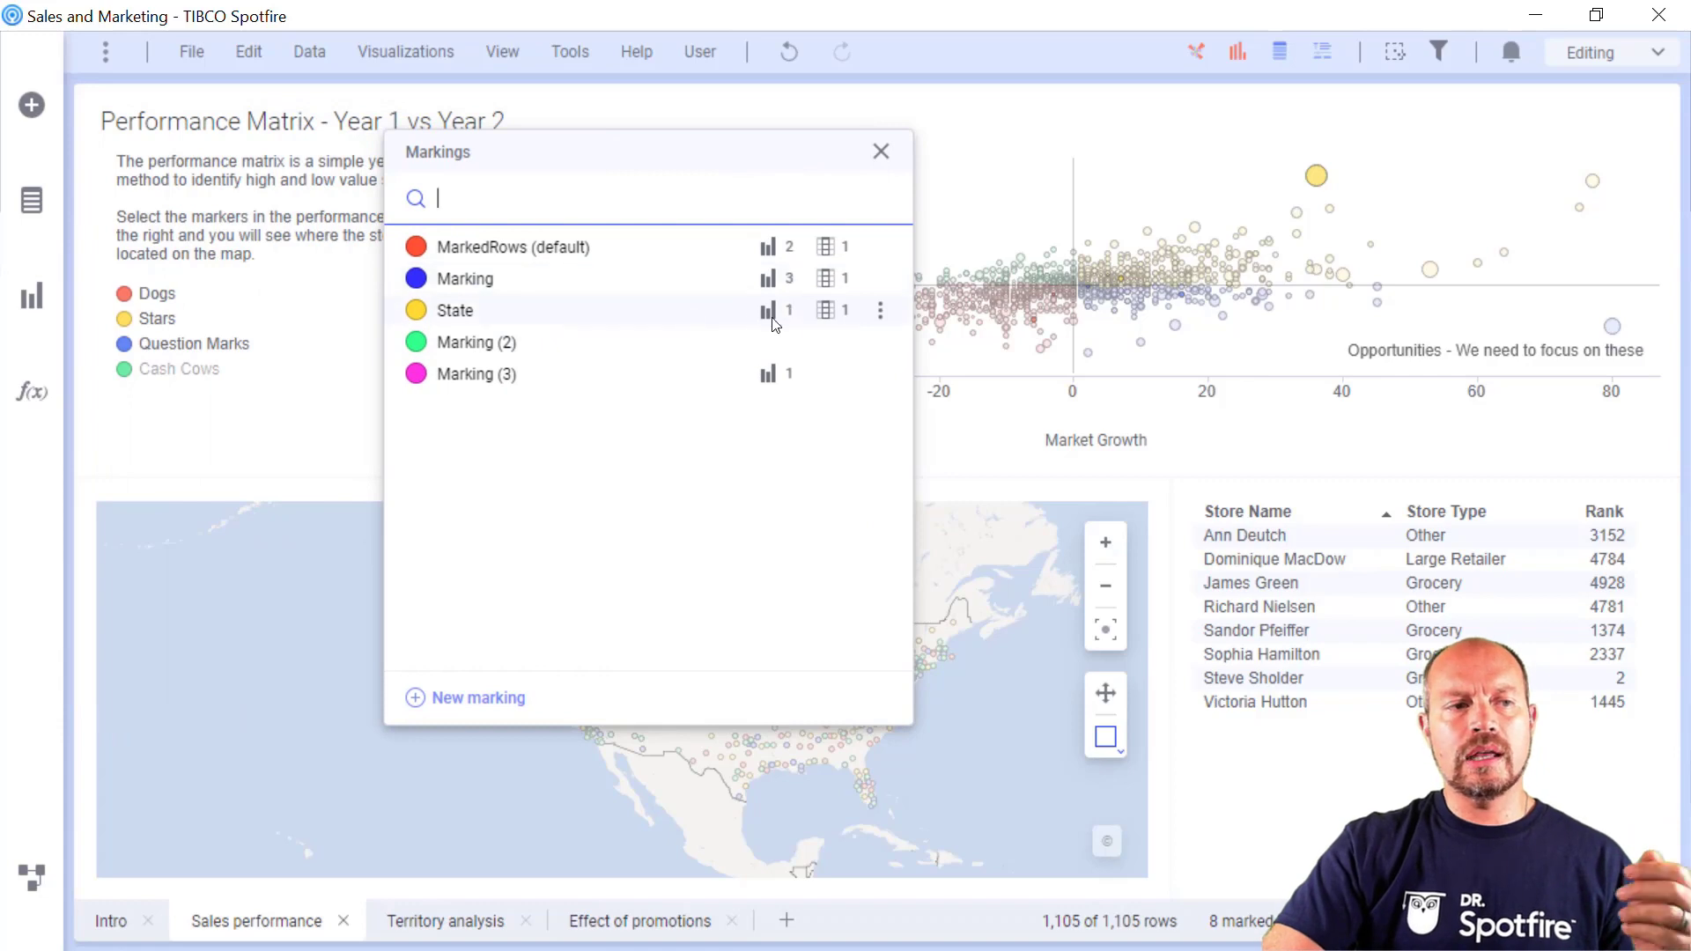
{"action": "left_click", "coordinate": [767, 280]}
{"action": "mouse_move", "coordinate": [805, 327]}
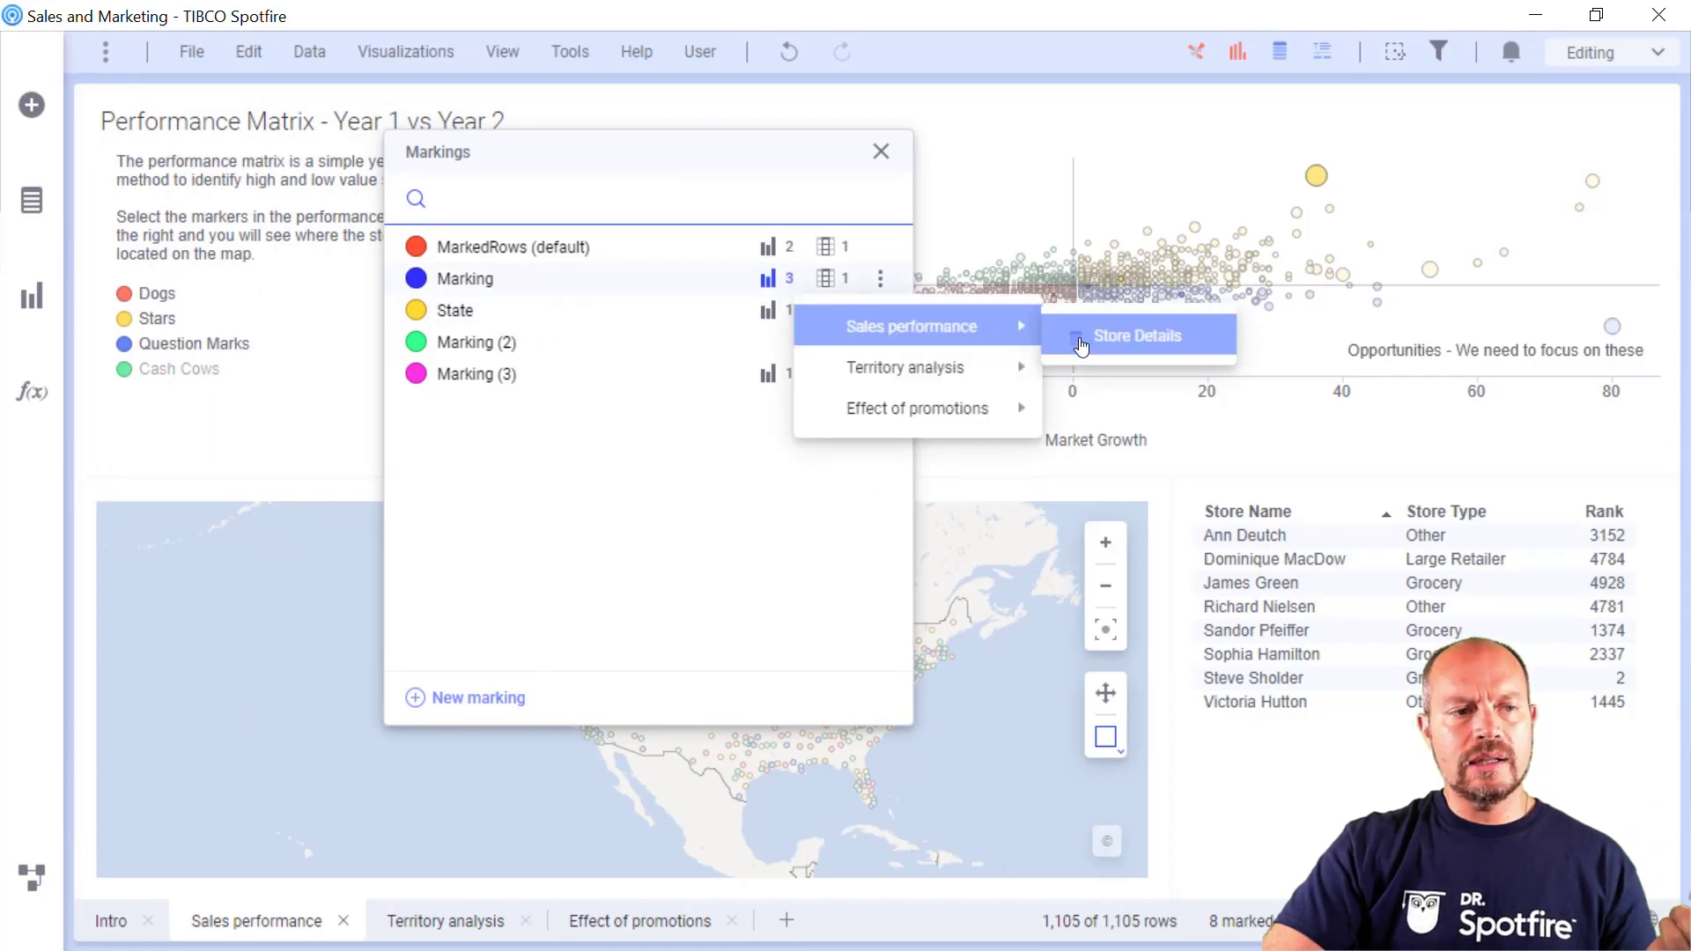
{"action": "mouse_move", "coordinate": [969, 361]}
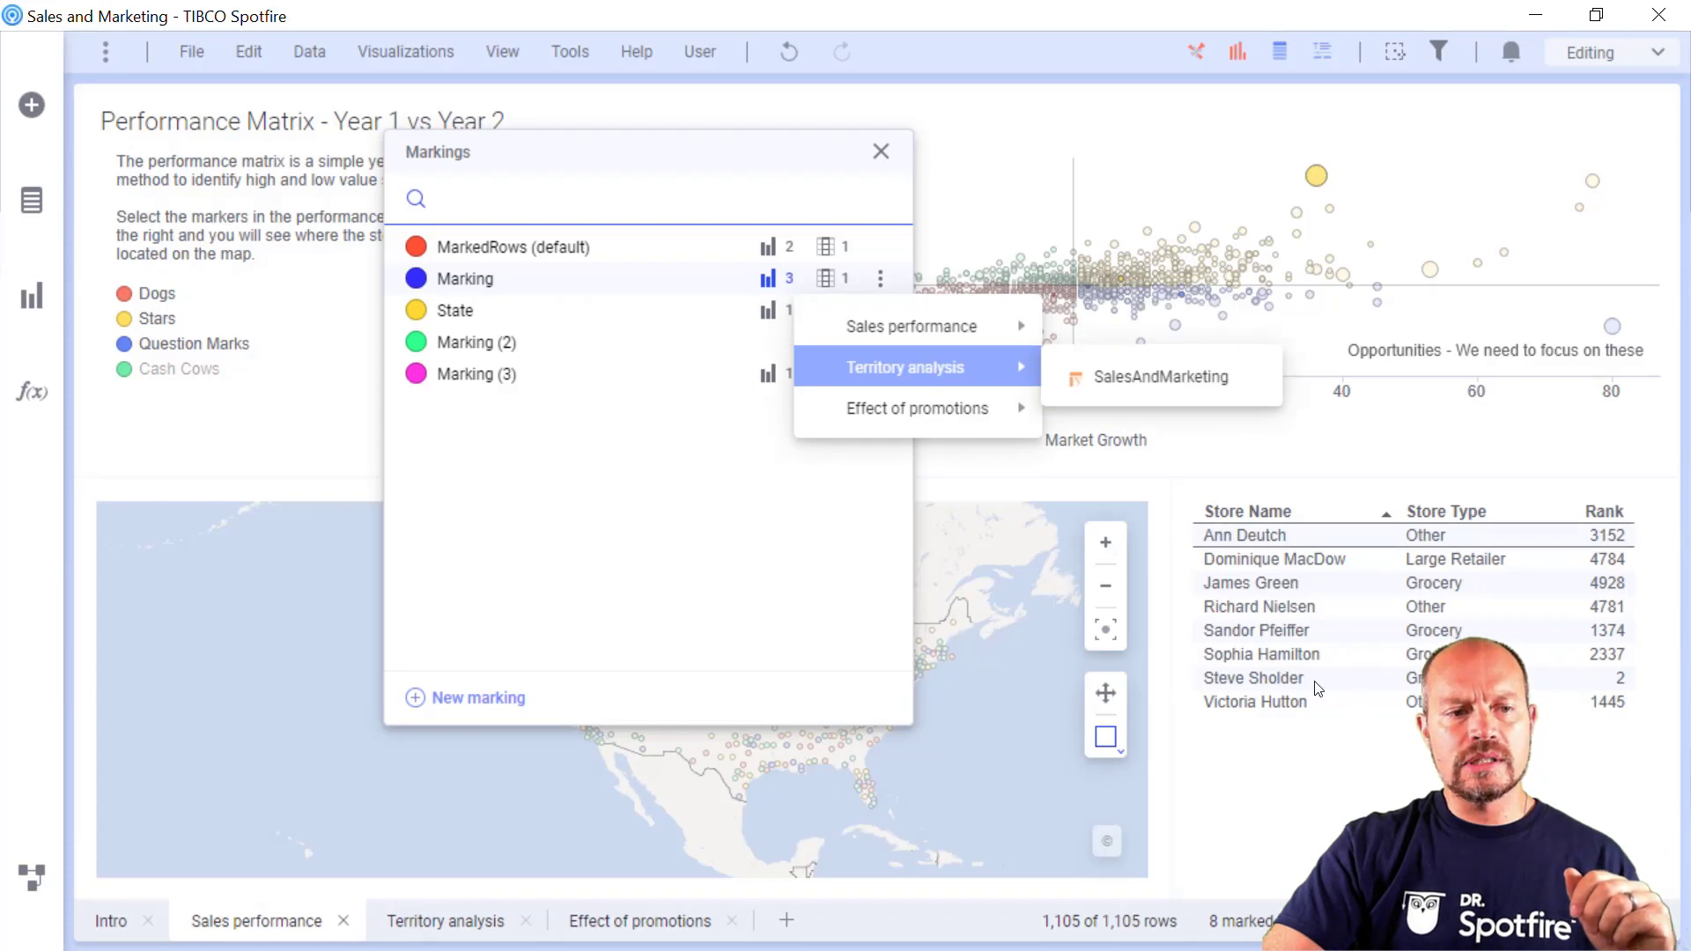
- Mark three Store Details rows and confirm Territory analysis's SalesAndMarketing also uses Marking
{"action": "left_click_drag", "start_coordinate": [1354, 609], "coordinate": [1354, 655]}
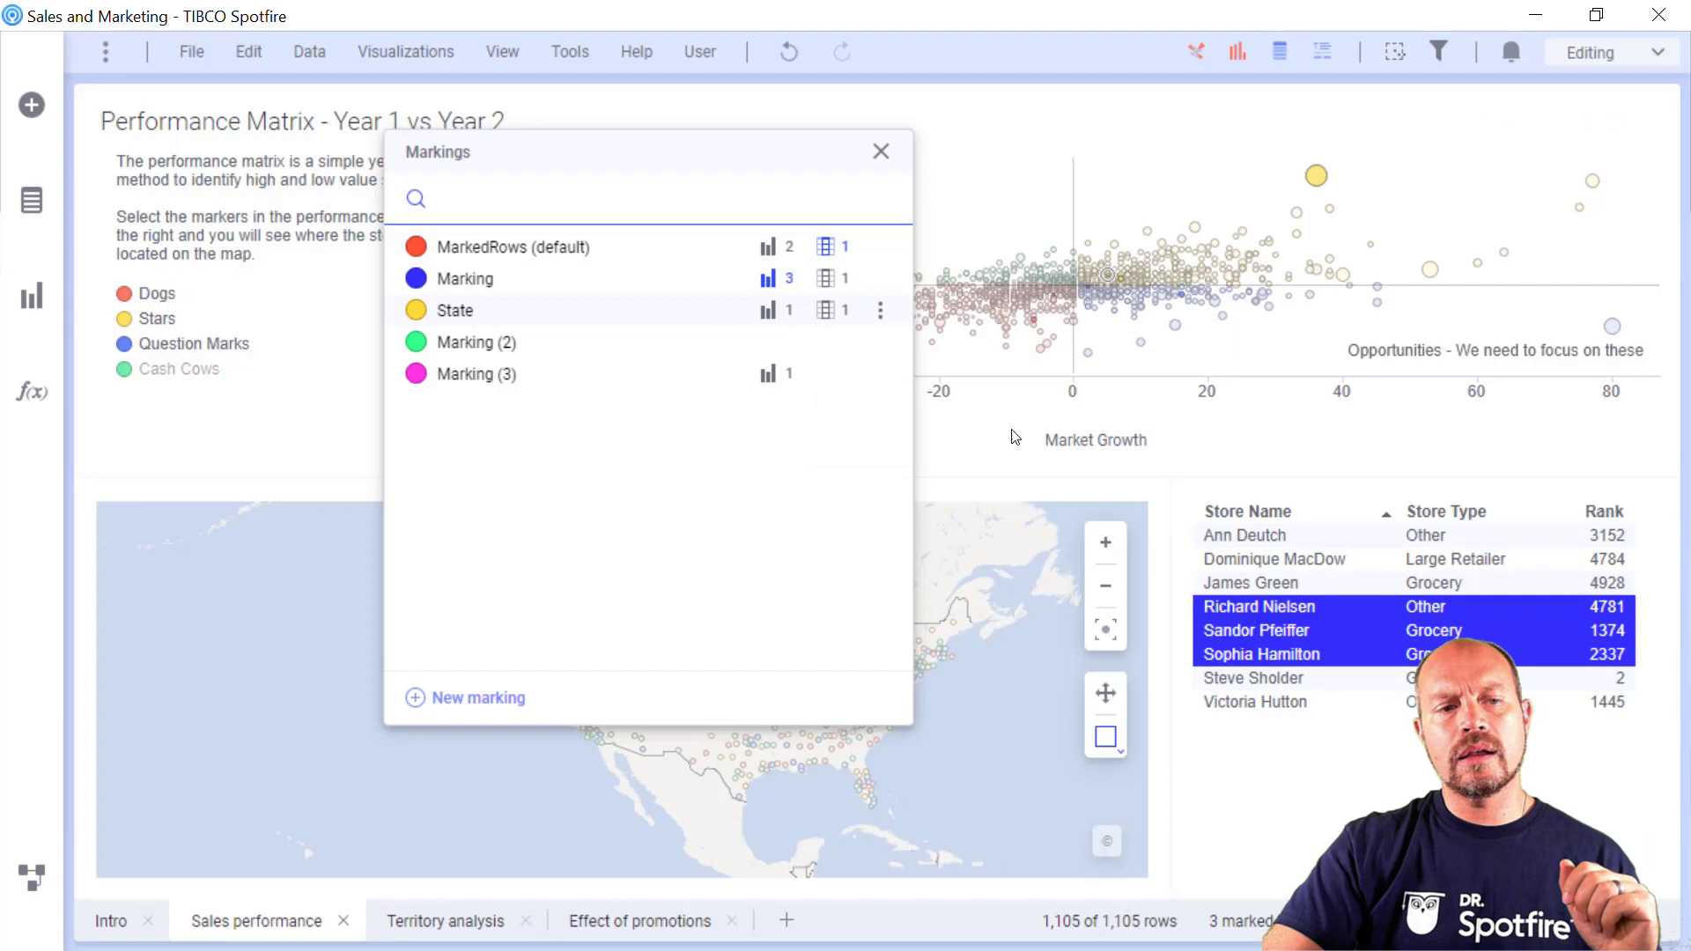
{"action": "left_click", "coordinate": [767, 280]}
{"action": "mouse_move", "coordinate": [934, 326]}
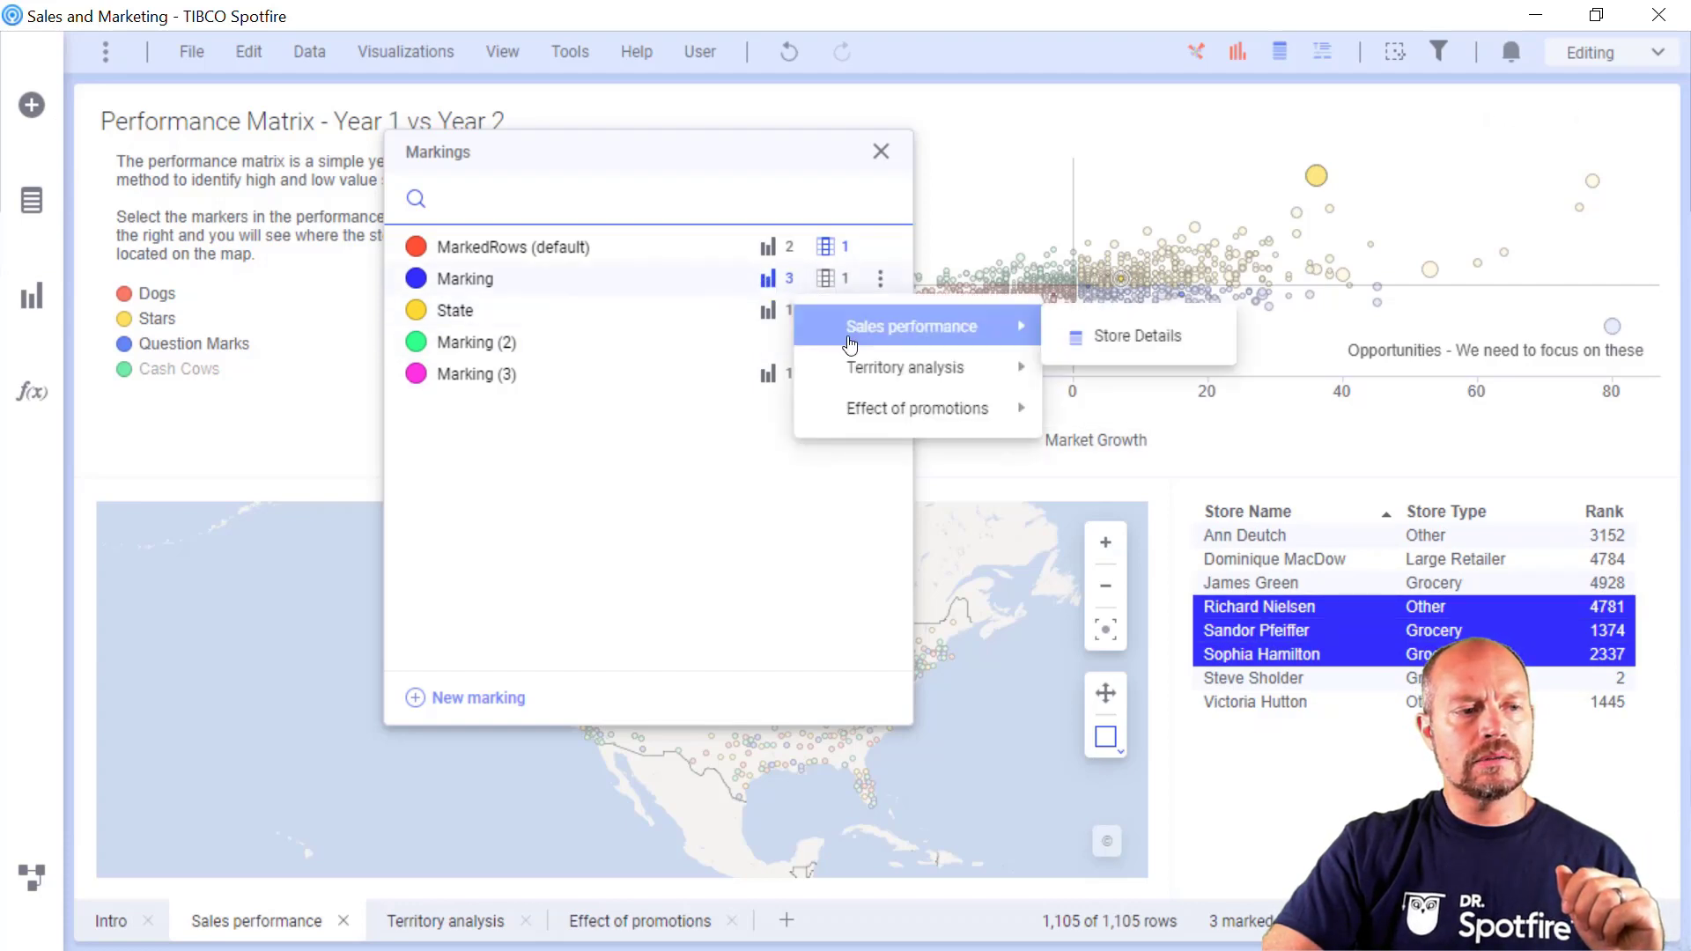
{"action": "mouse_move", "coordinate": [955, 377]}
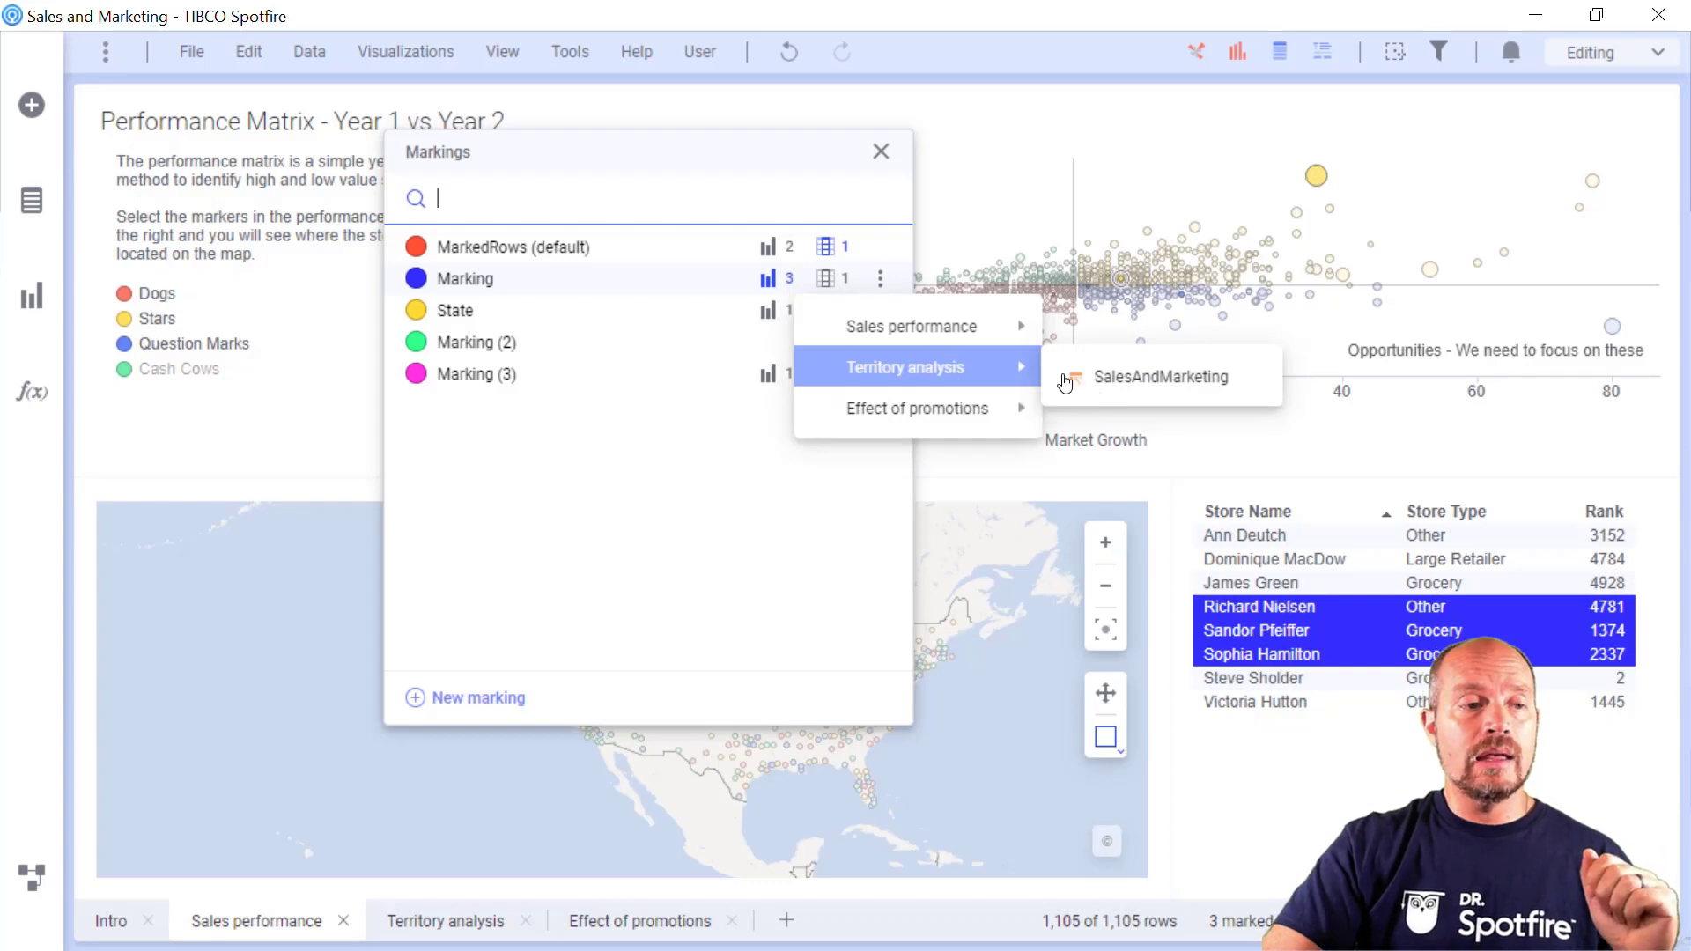
- Check that Marking drives the Territory analysis Bar Chart and jump to that chart
{"action": "left_click", "coordinate": [473, 932]}
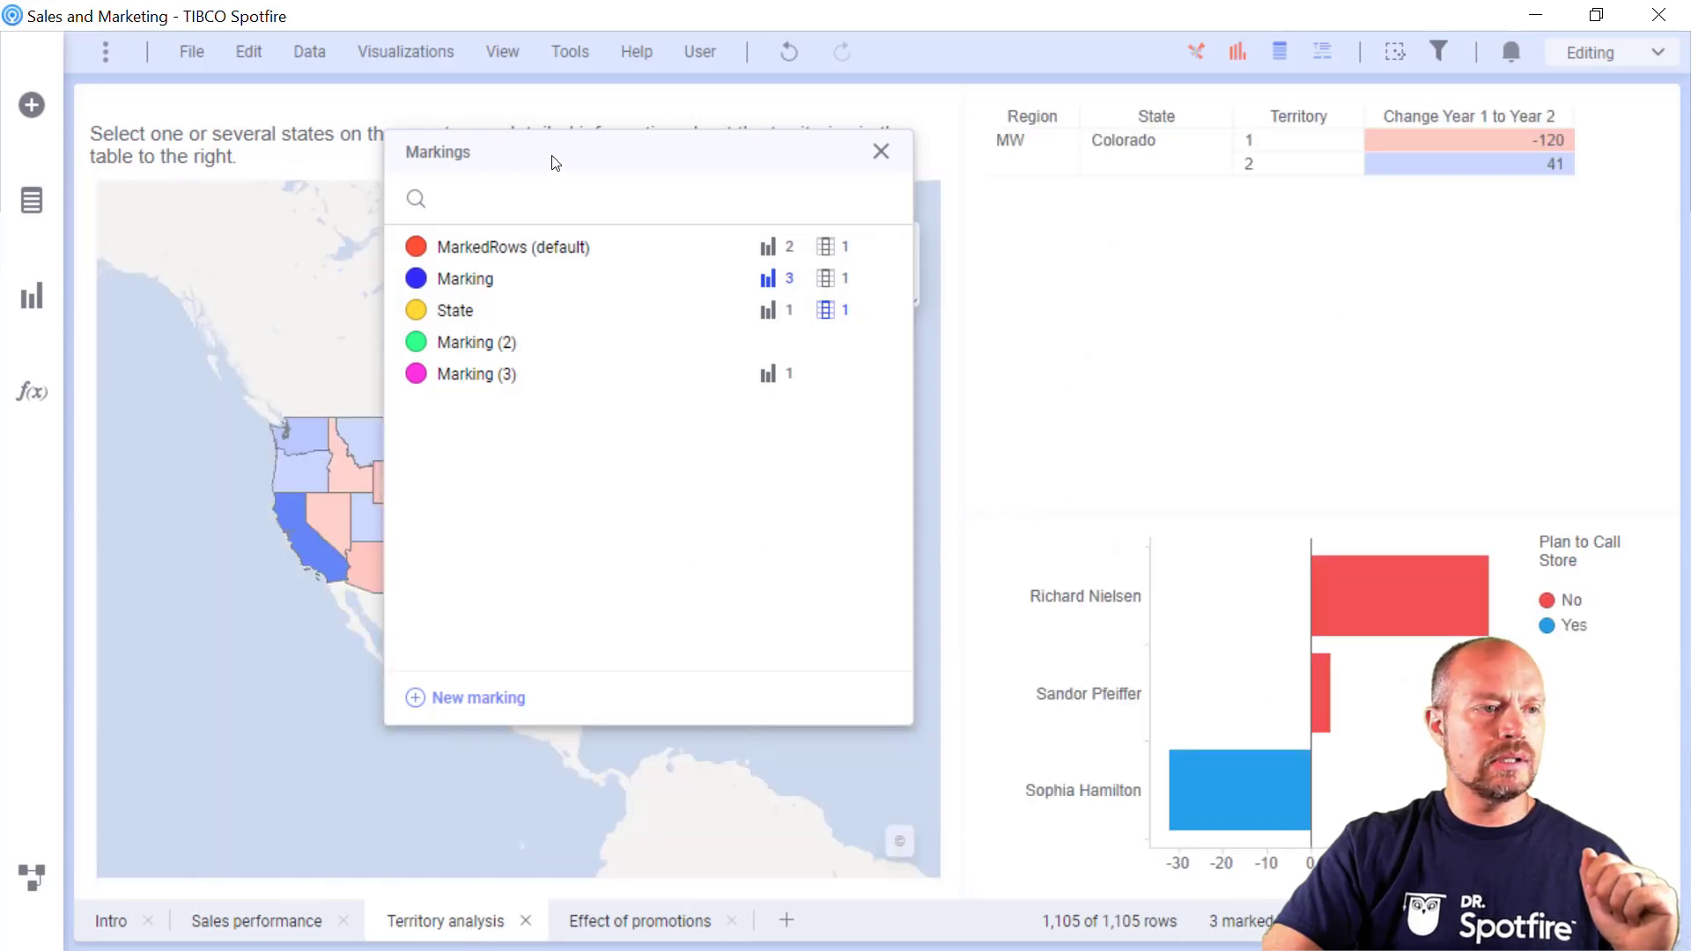
{"action": "left_click_drag", "start_coordinate": [580, 169], "coordinate": [708, 225]}
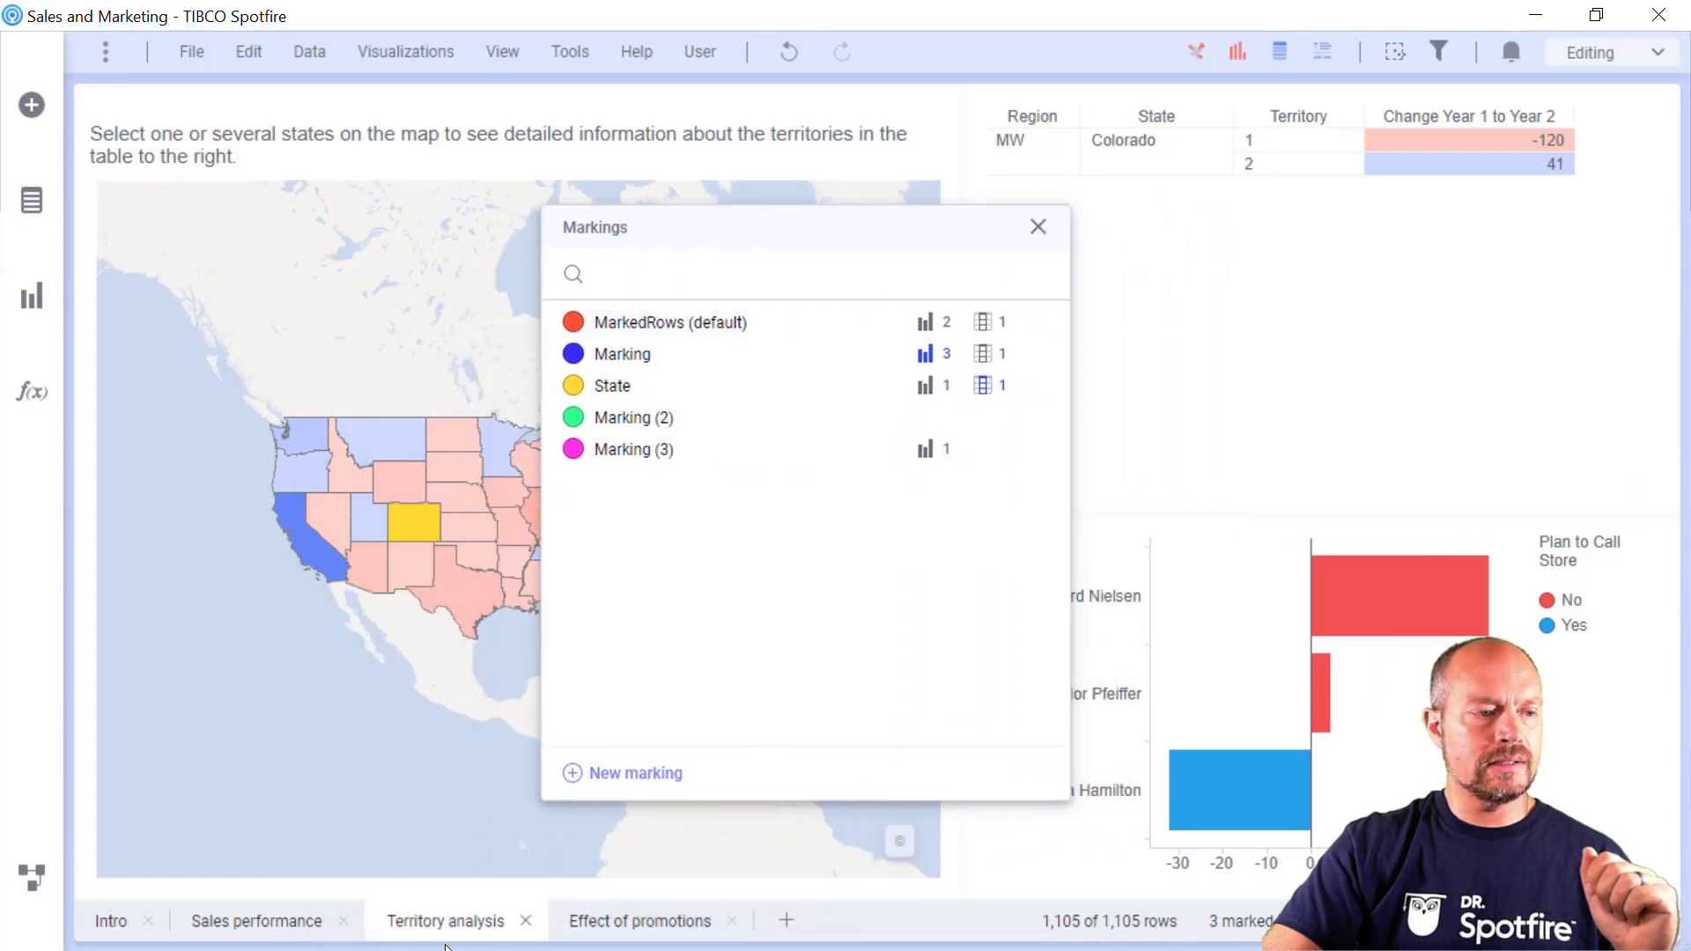
{"action": "left_click", "coordinate": [282, 923]}
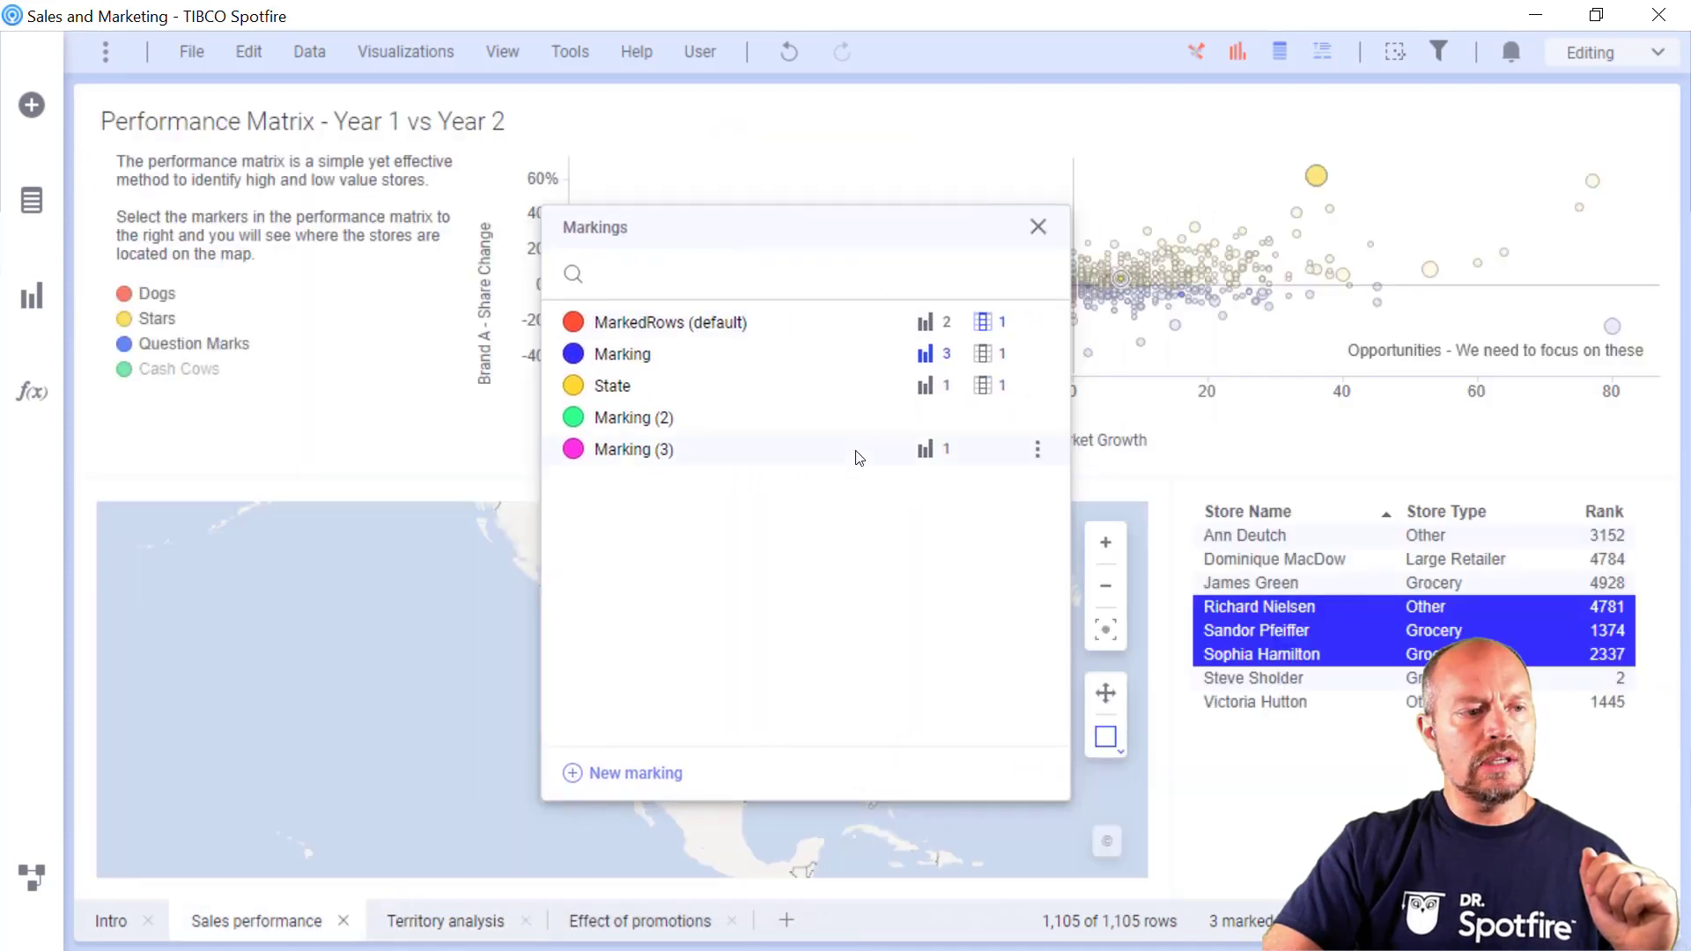
{"action": "left_click", "coordinate": [988, 355]}
{"action": "mouse_move", "coordinate": [1075, 401]}
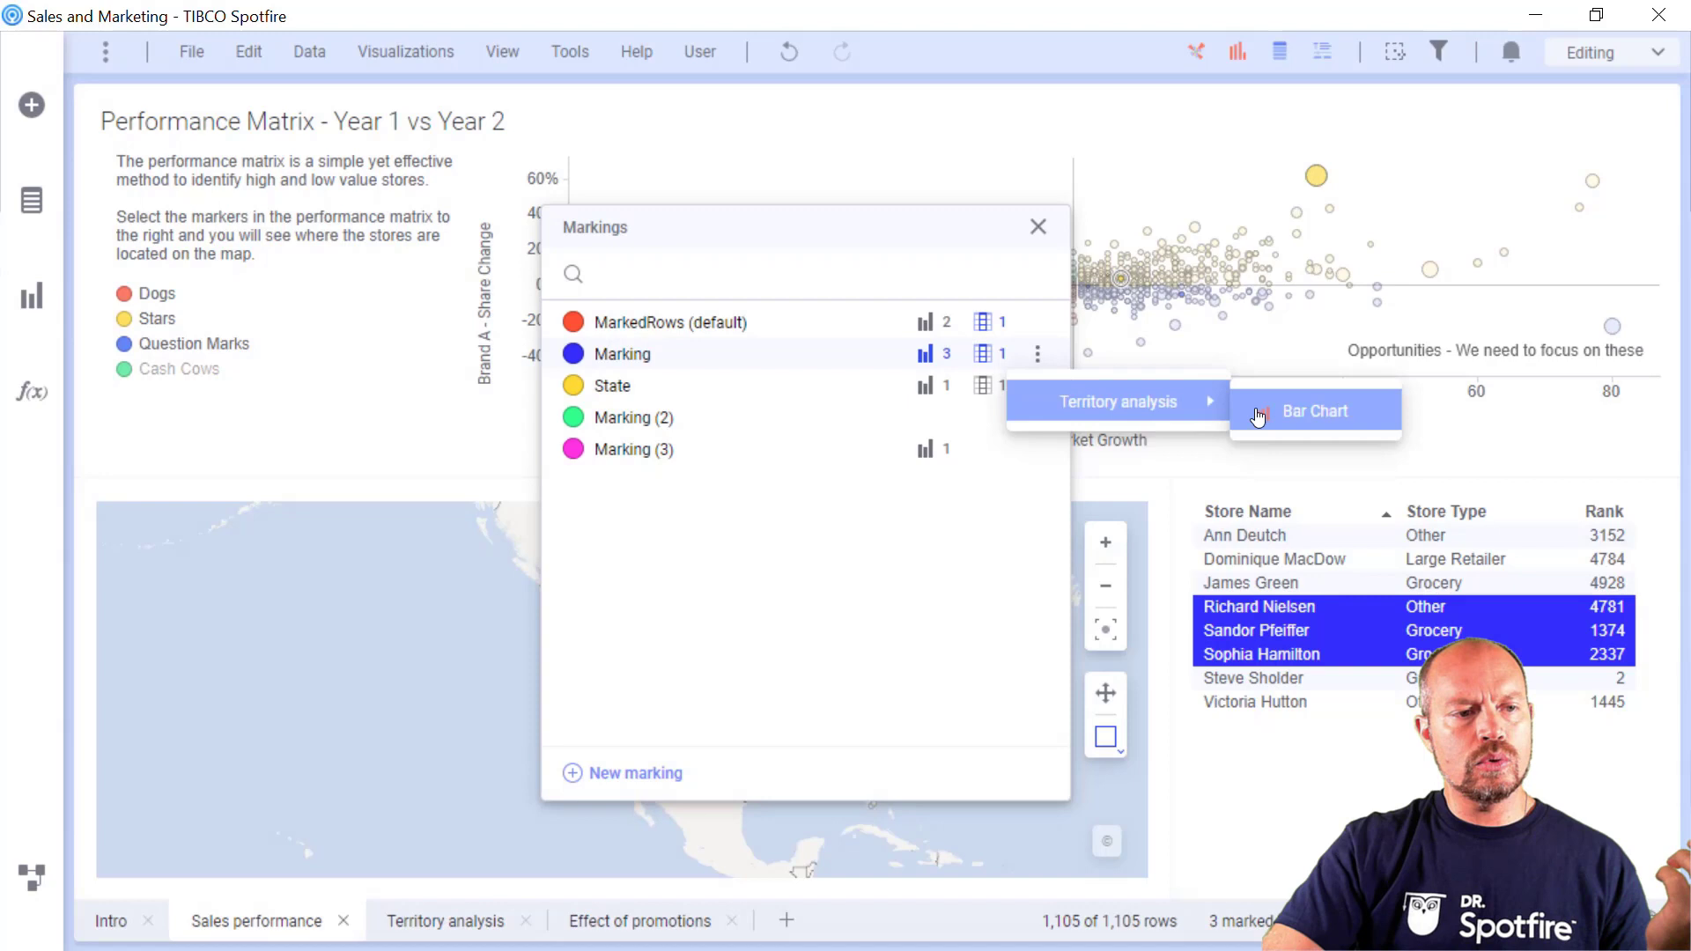
{"action": "left_click", "coordinate": [460, 920]}
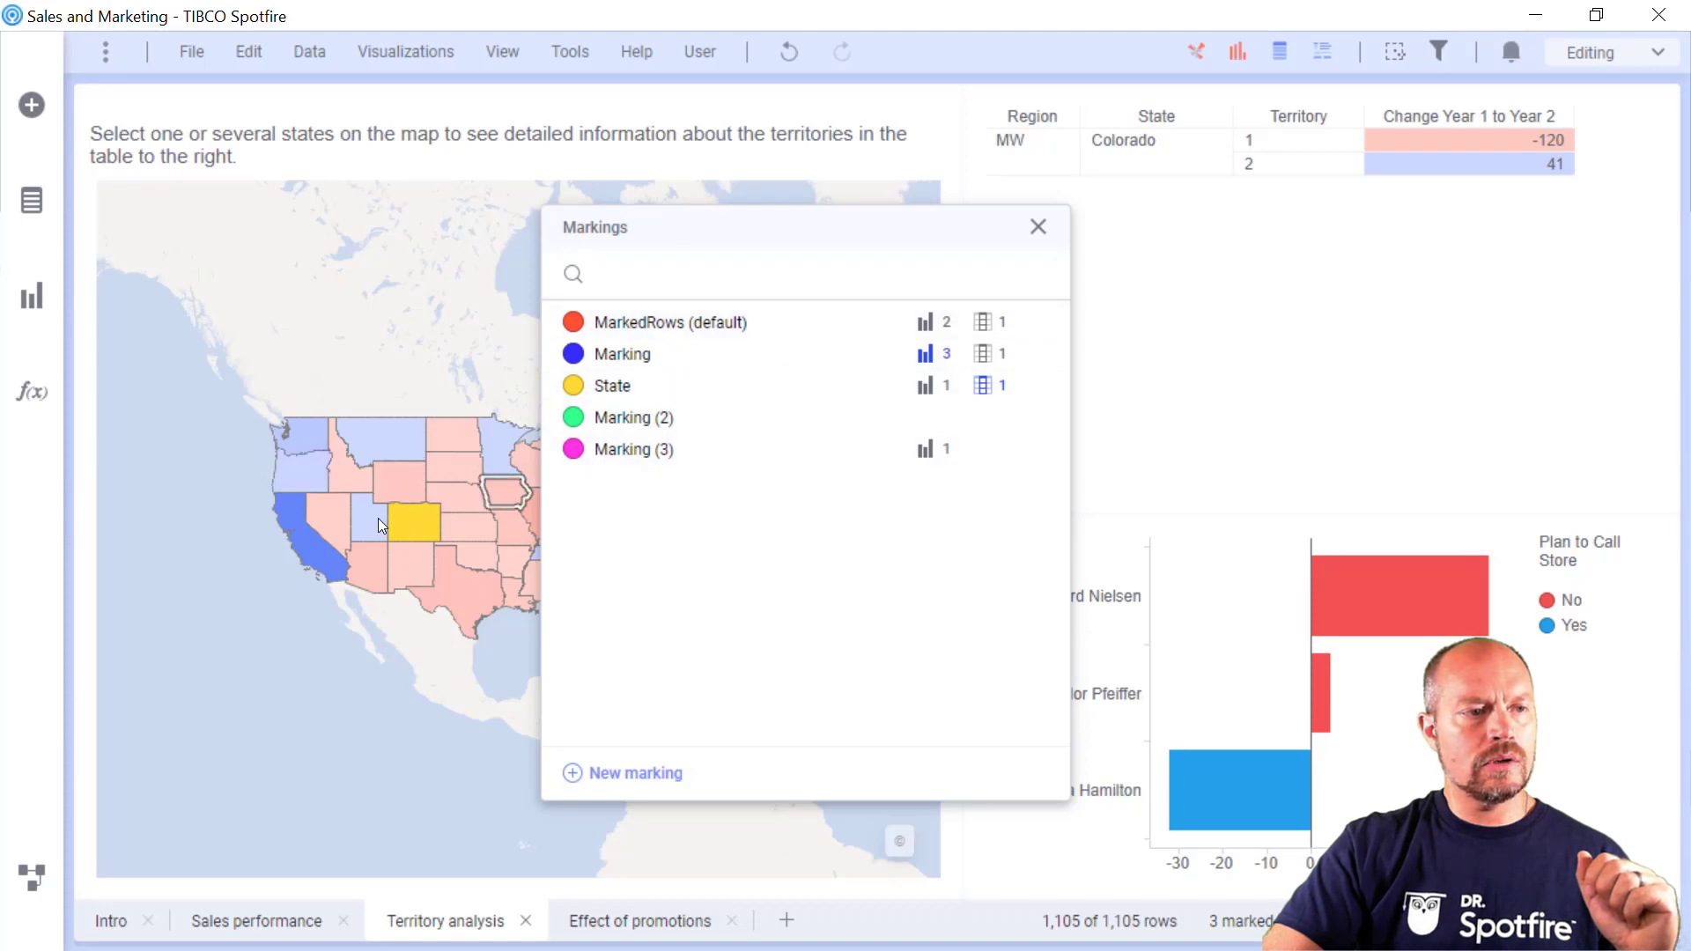
- Extend the Sales performance table marking to seven stores and view them on Territory analysis
{"action": "left_click", "coordinate": [299, 925]}
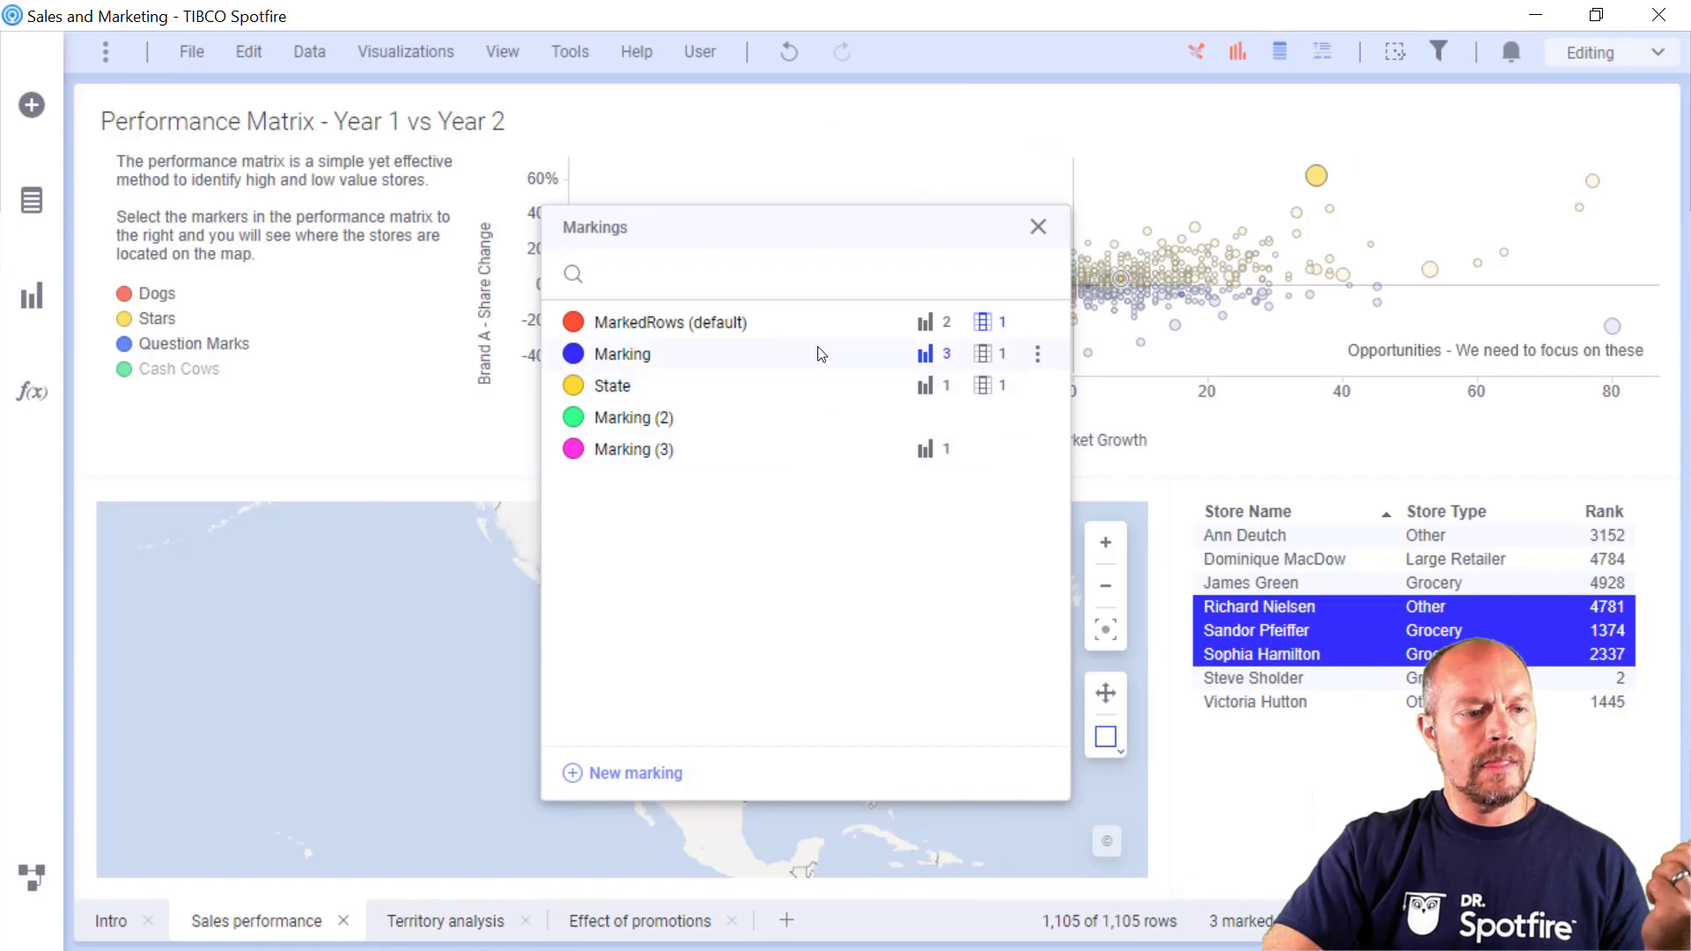
{"action": "left_click", "coordinate": [1259, 675], "text": "shift"}
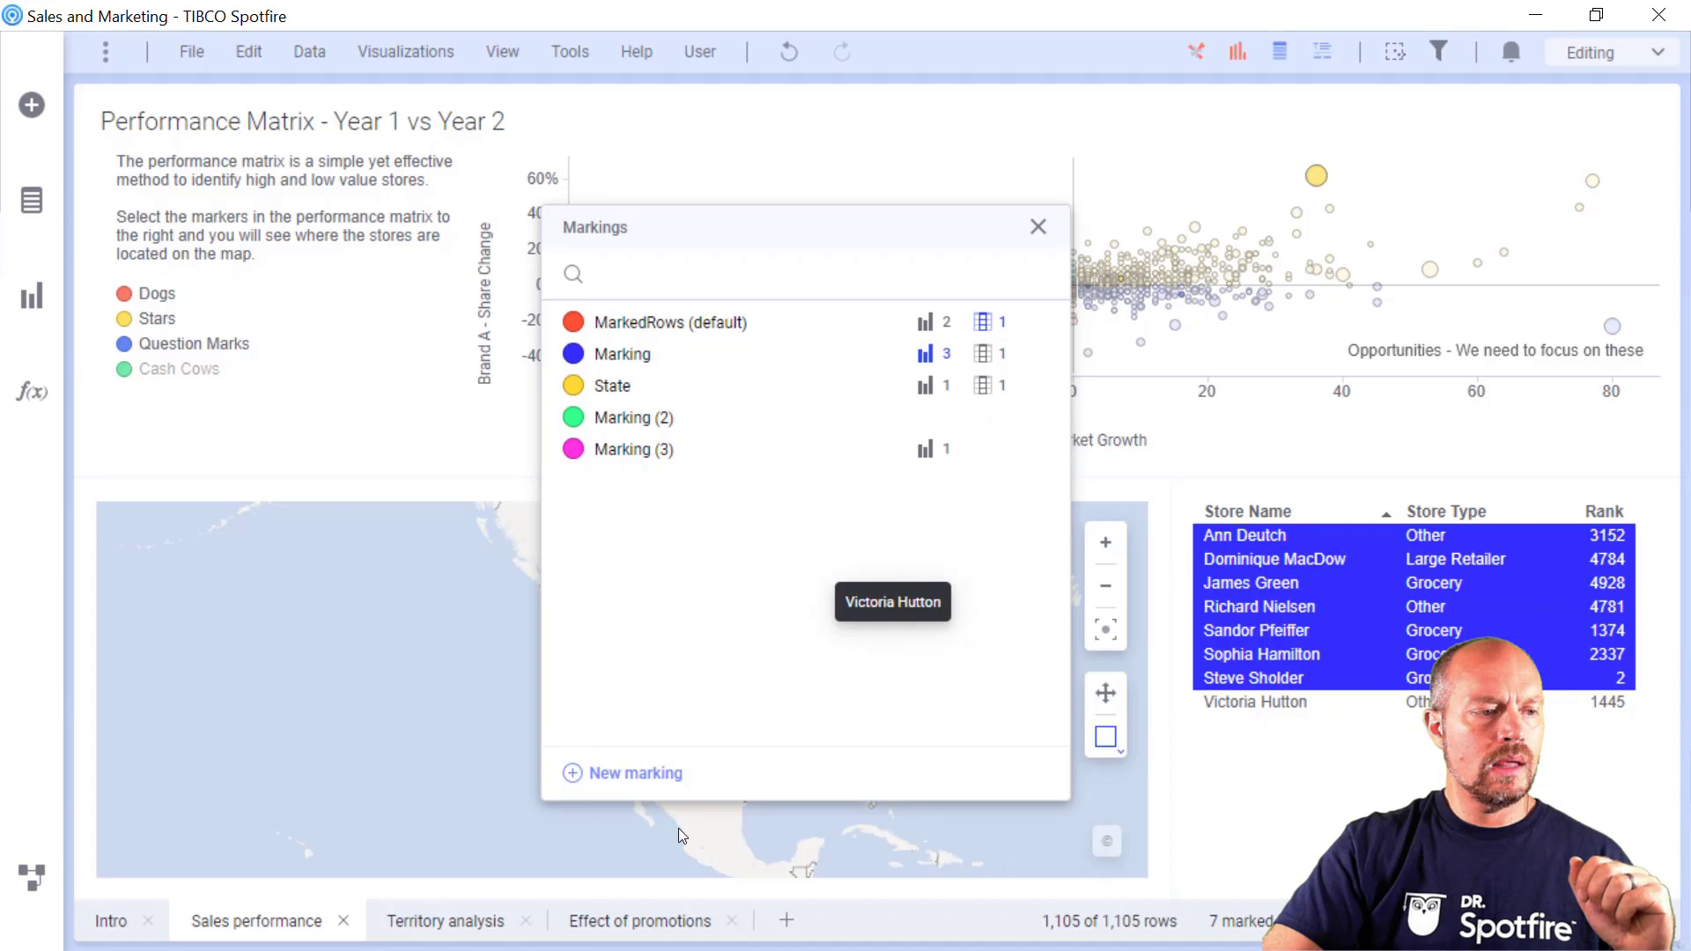
{"action": "left_click", "coordinate": [513, 901]}
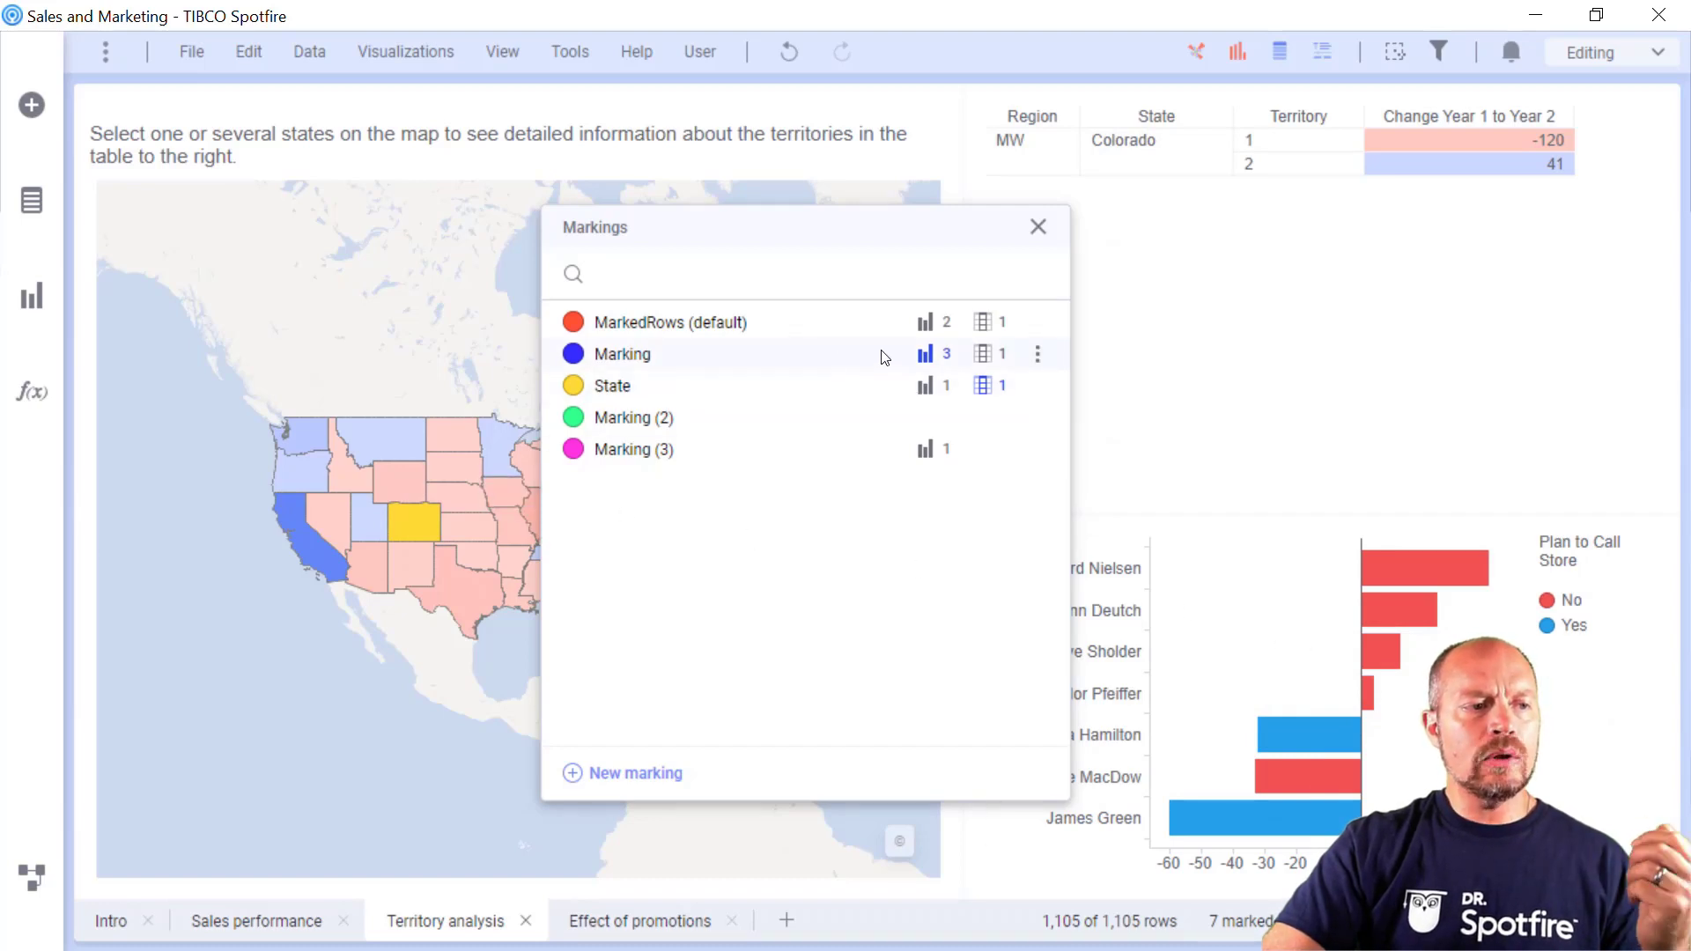
- Rename Marking to 'Territory Analysis' and delete Marking (2), leaving four markings
{"action": "left_click", "coordinate": [1039, 355]}
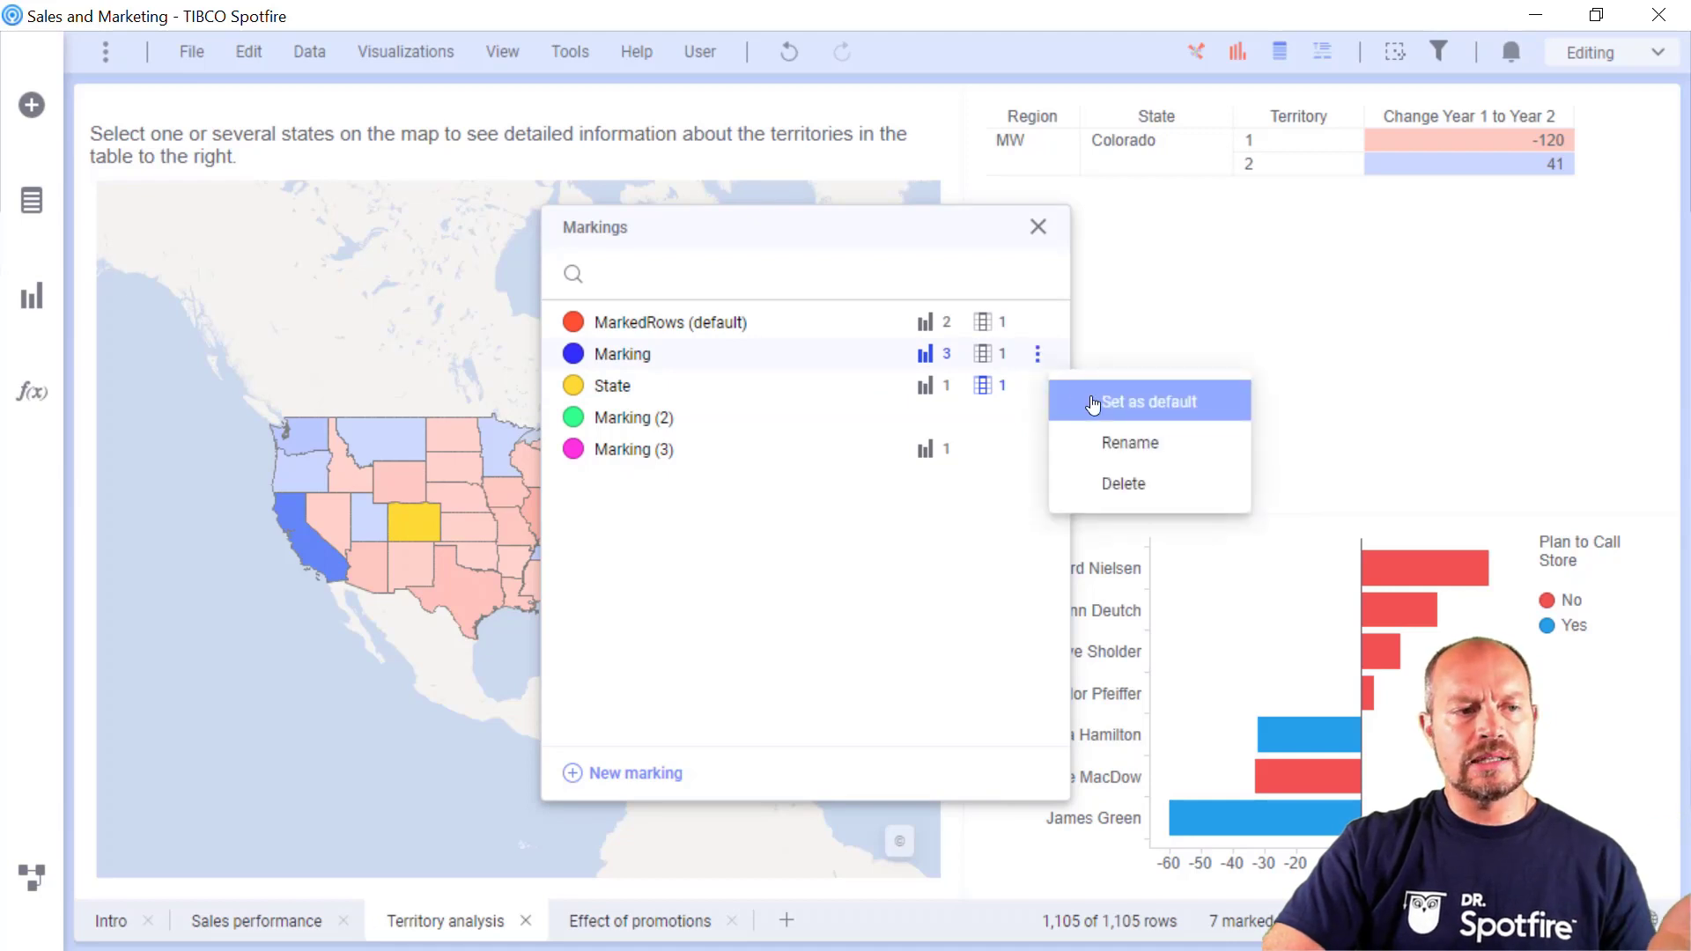
{"action": "left_click", "coordinate": [1123, 443]}
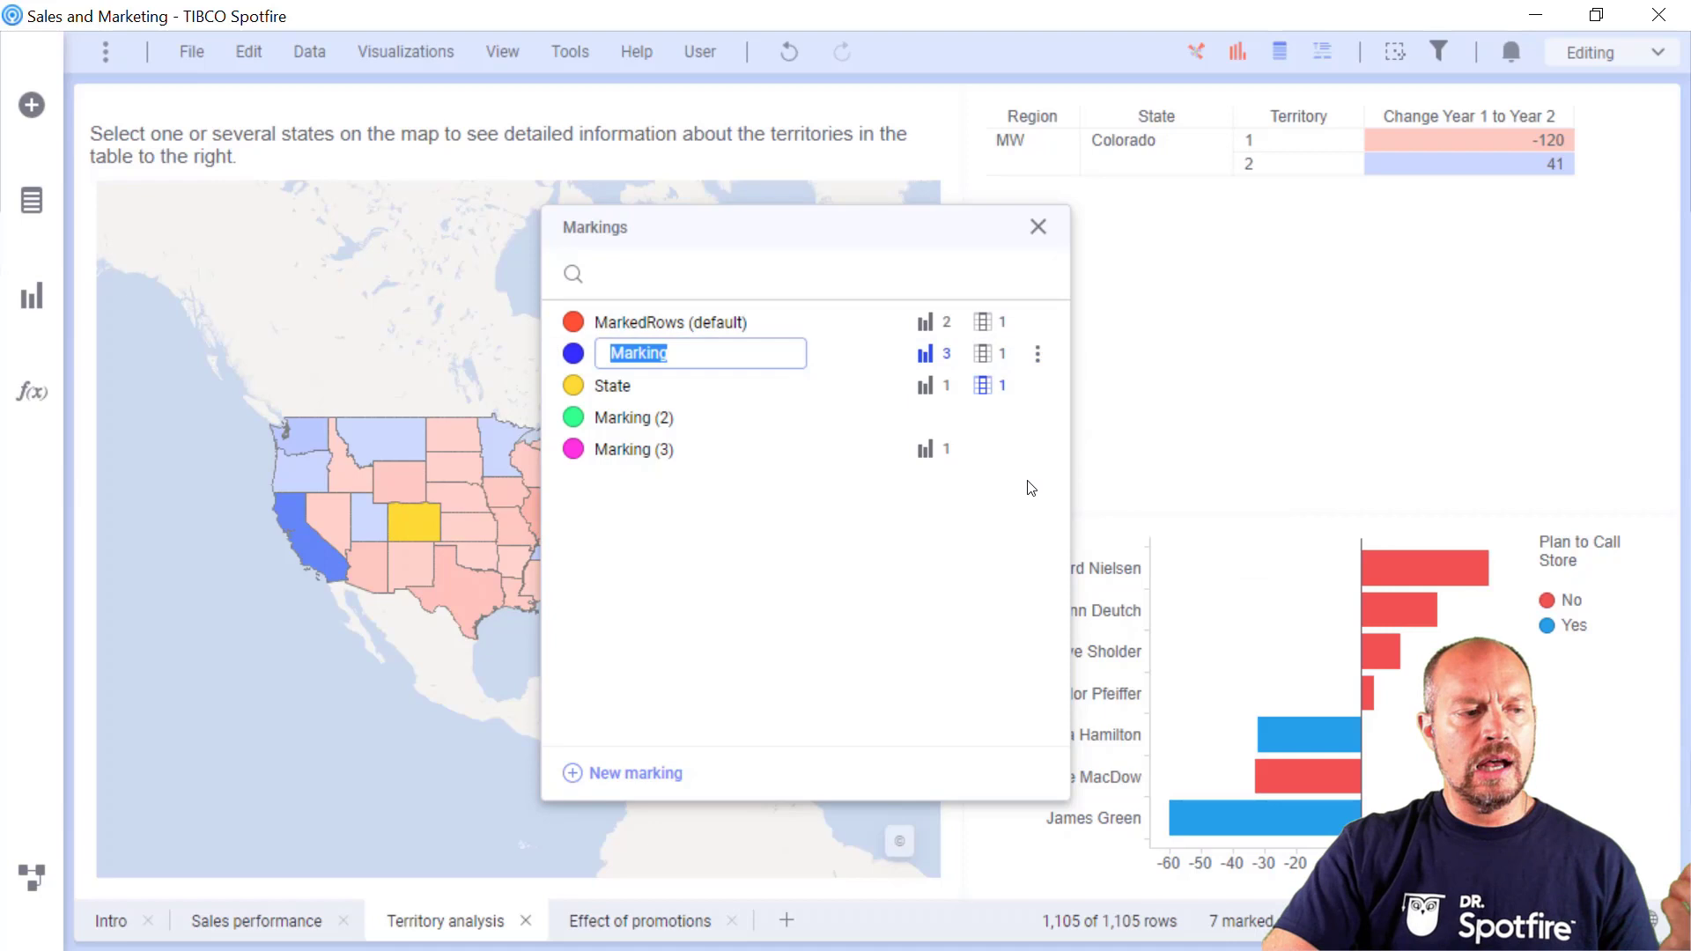
{"action": "type", "text": "Te"}
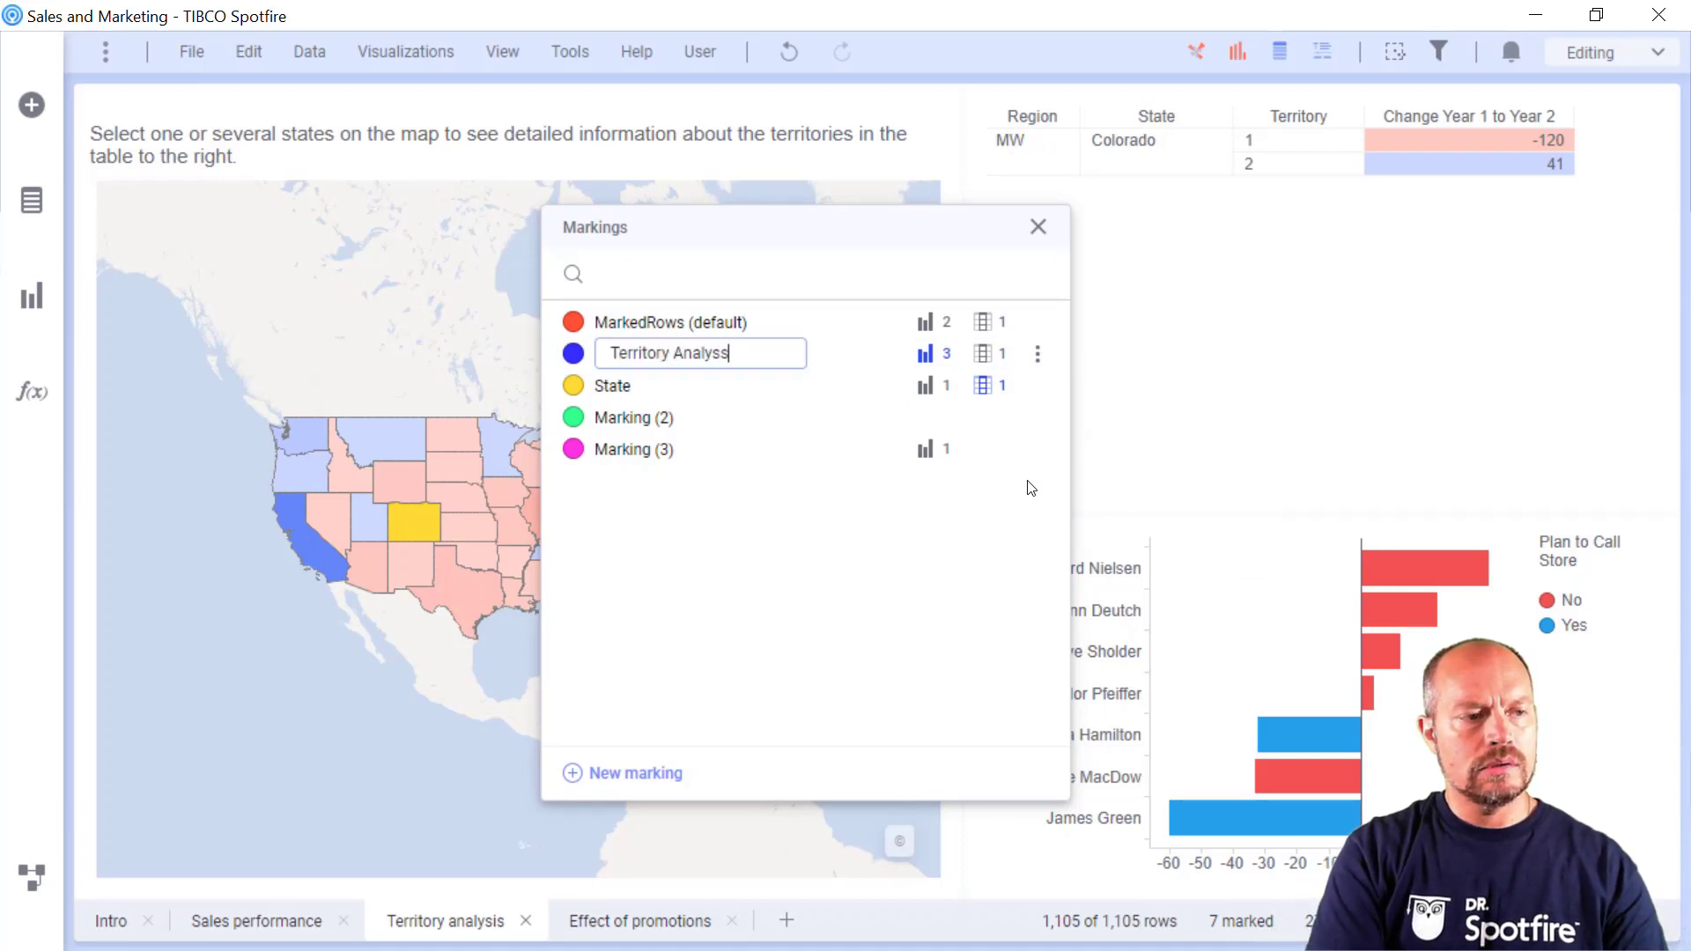
{"action": "type", "text": "rritory Analysis"}
{"action": "key", "text": "Return"}
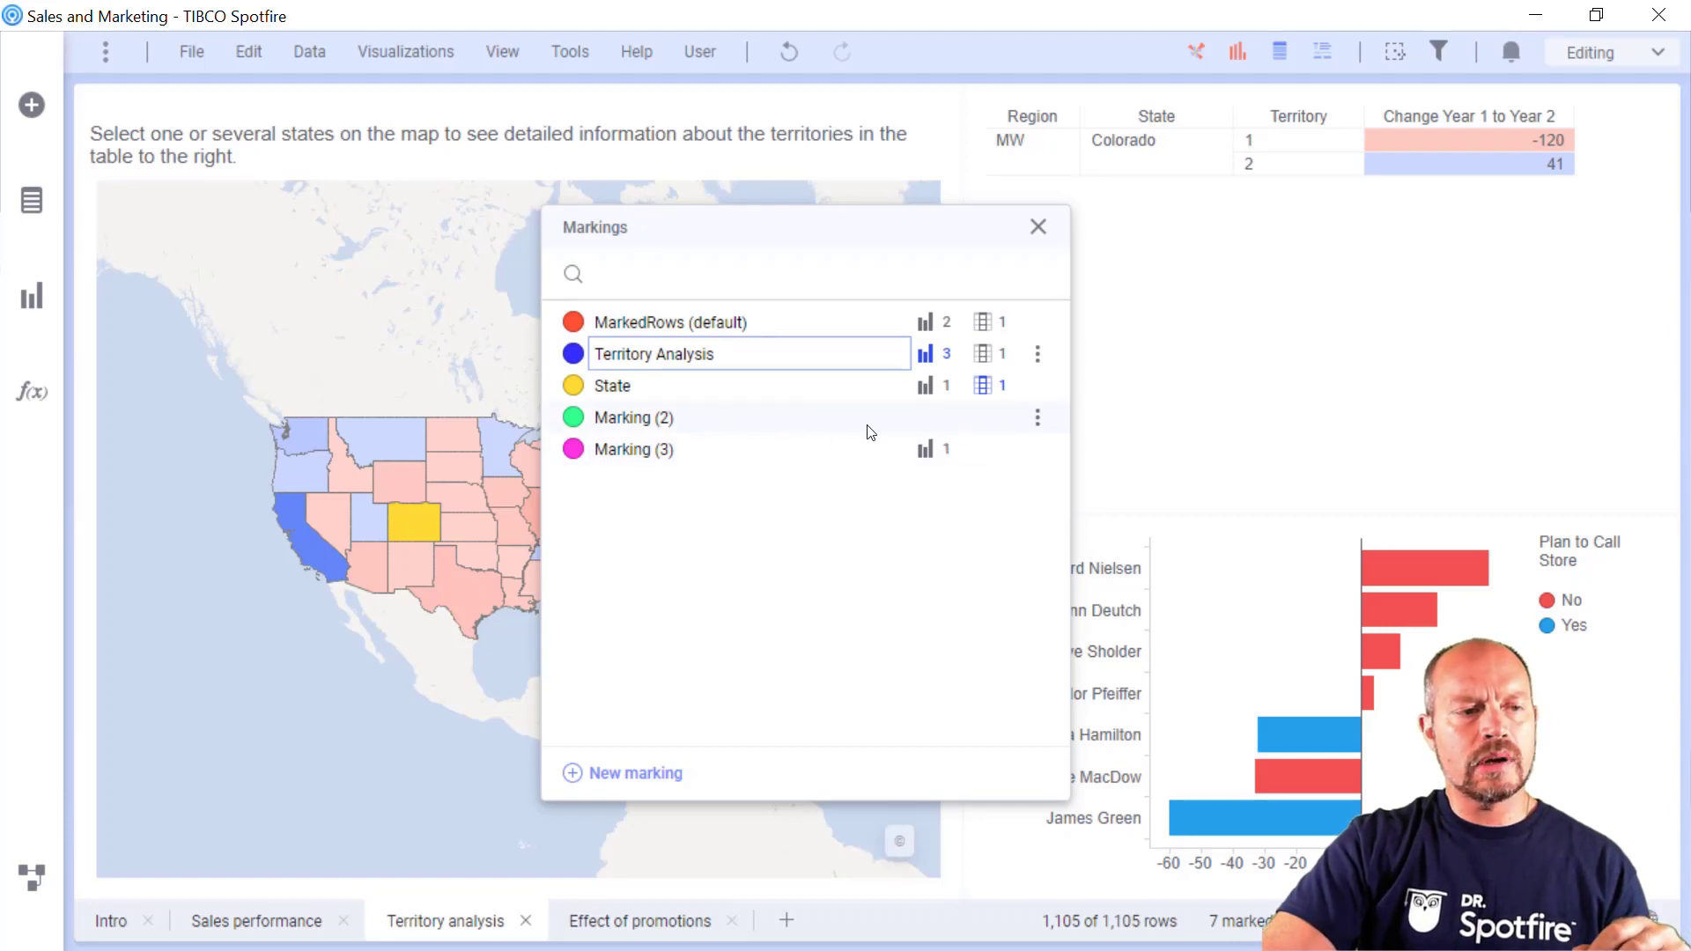
{"action": "left_click", "coordinate": [1037, 420]}
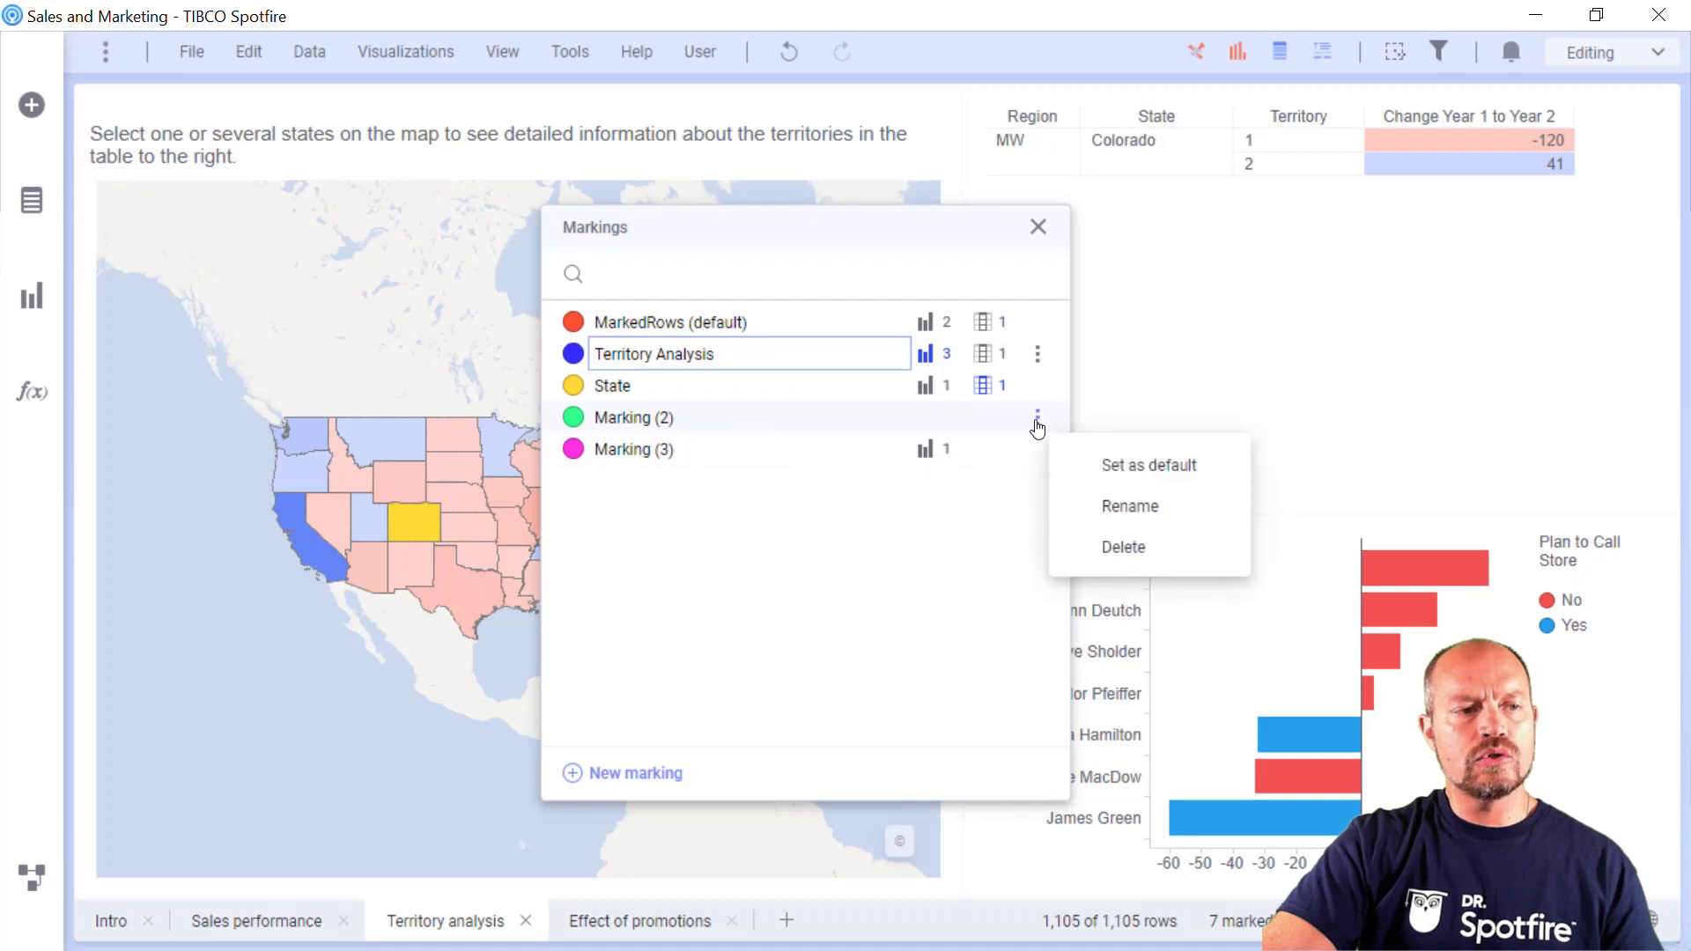
{"action": "left_click", "coordinate": [1120, 549]}
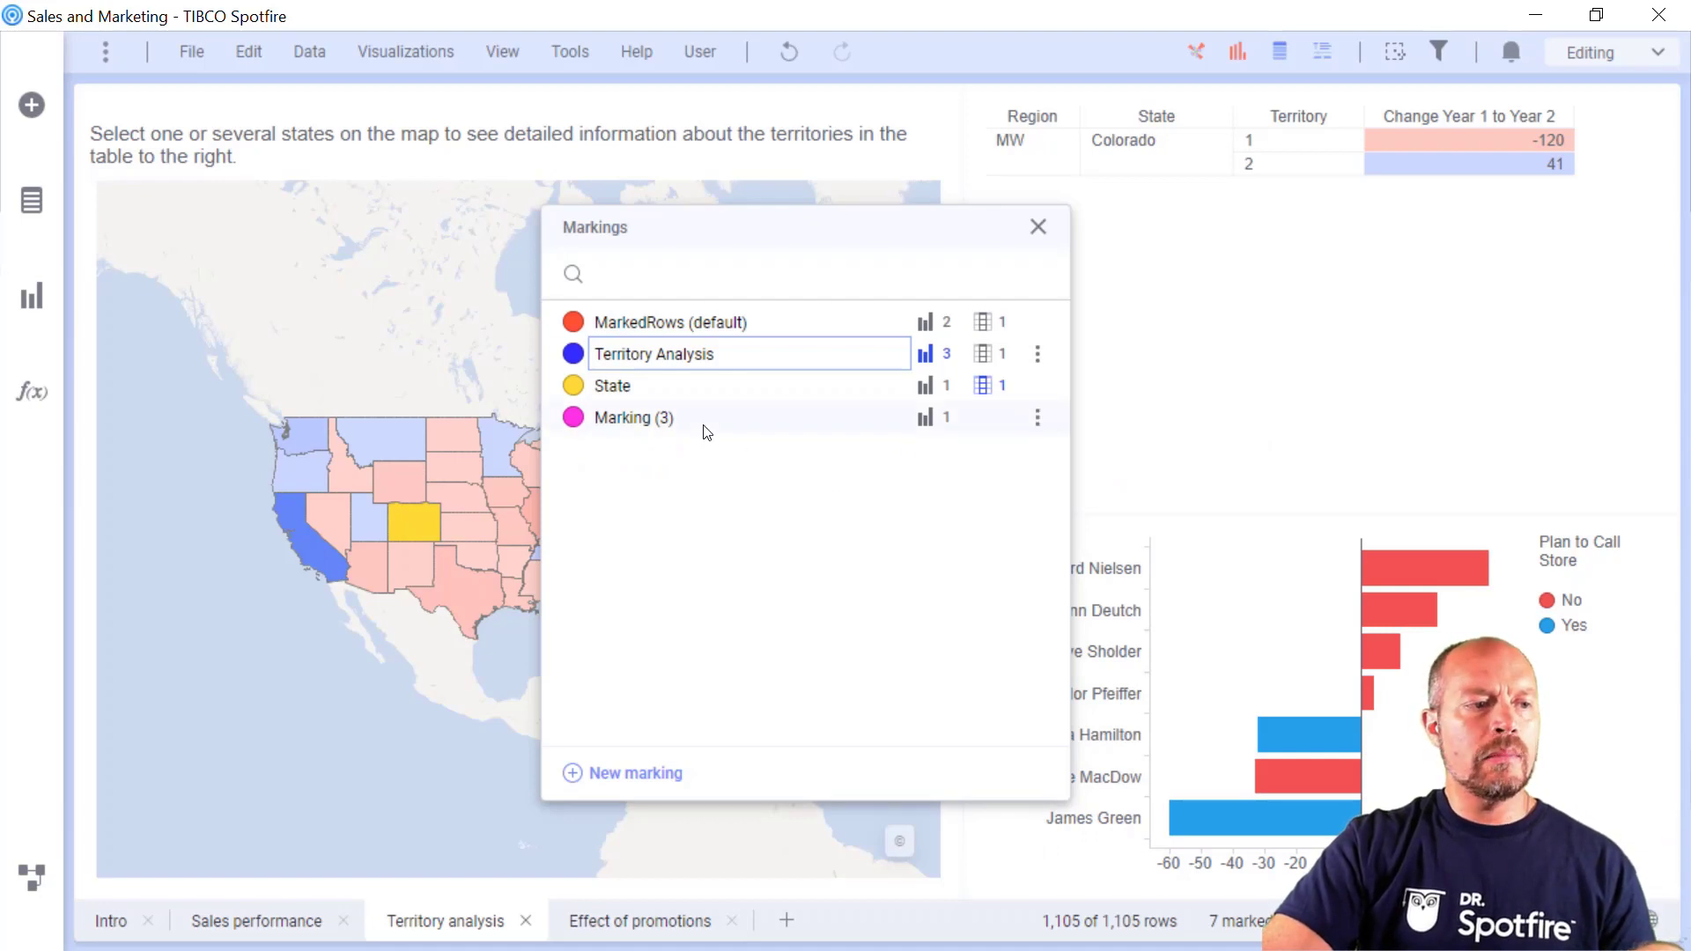
- Mark bars on the Territory analysis Bar Chart using Marking (3), then clear to 0 marked rows
{"action": "left_click", "coordinate": [926, 420]}
{"action": "mouse_move", "coordinate": [1019, 478]}
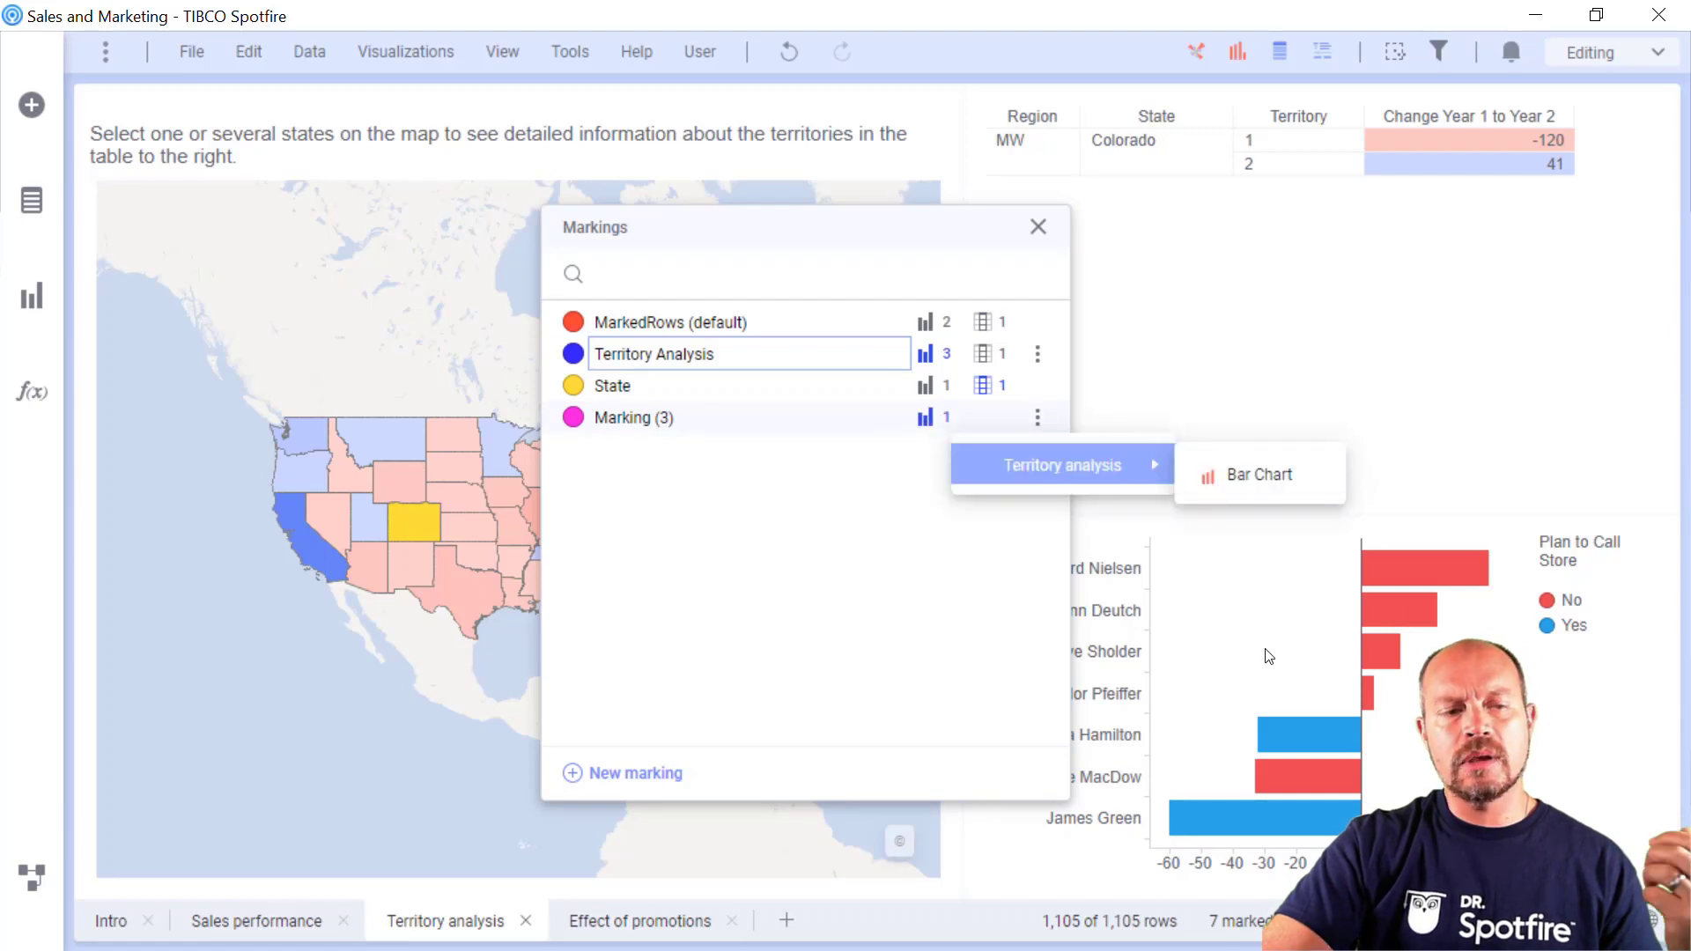
{"action": "left_click", "coordinate": [1356, 592]}
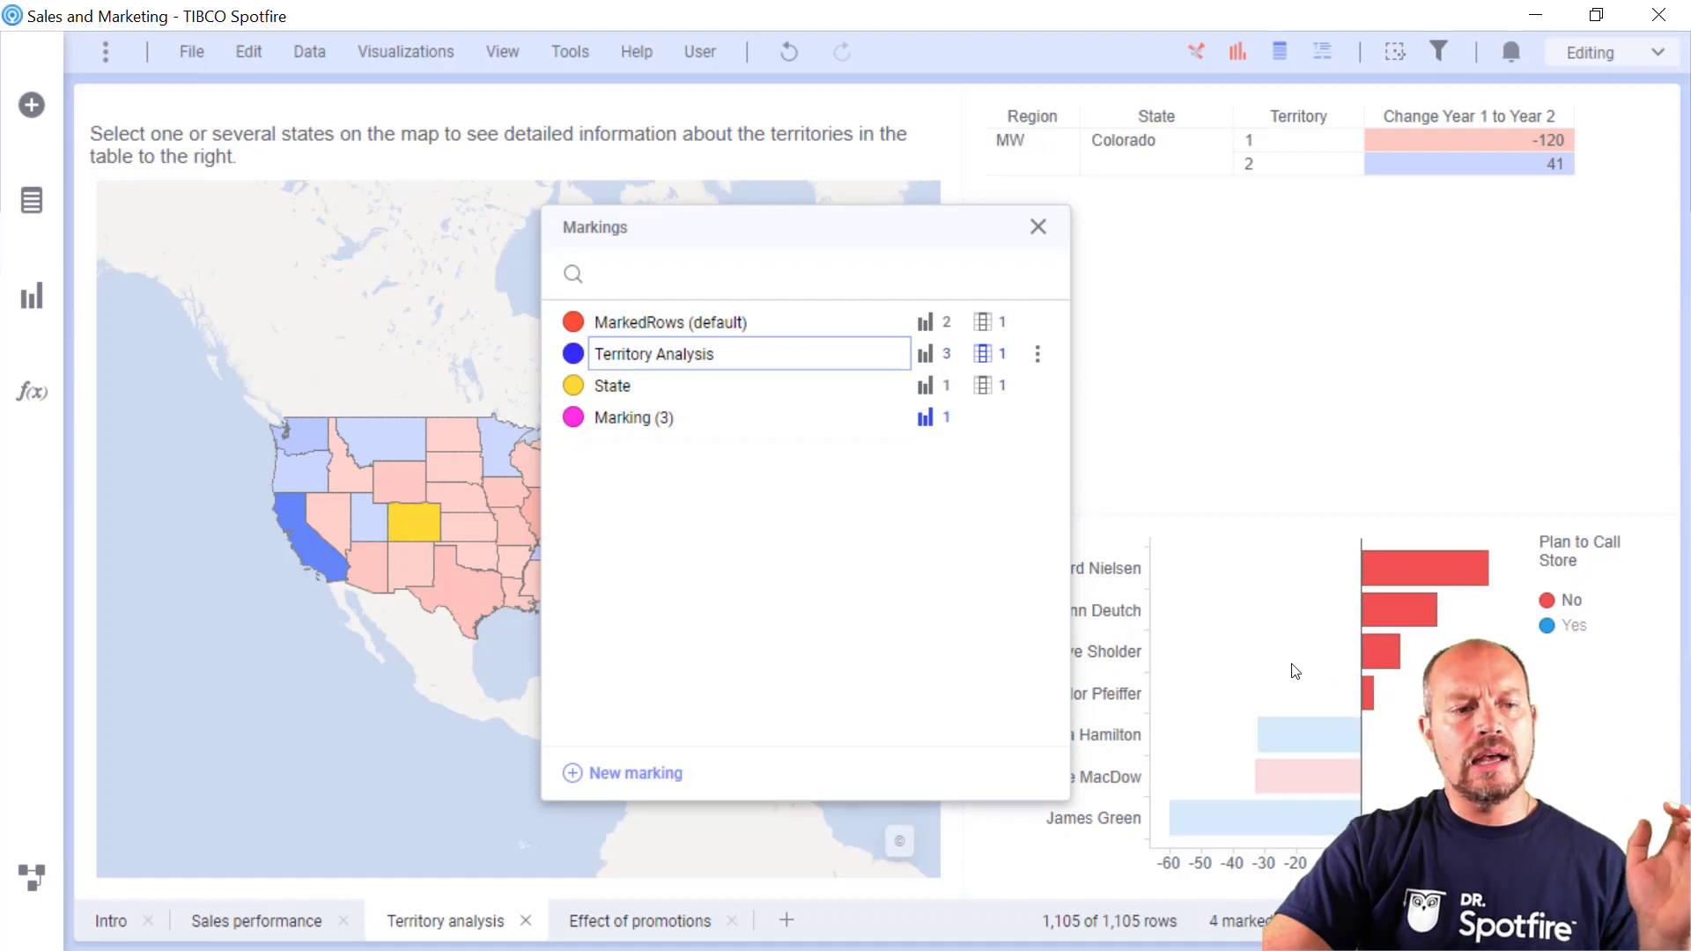
{"action": "left_click_drag", "start_coordinate": [1290, 662], "coordinate": [1358, 736]}
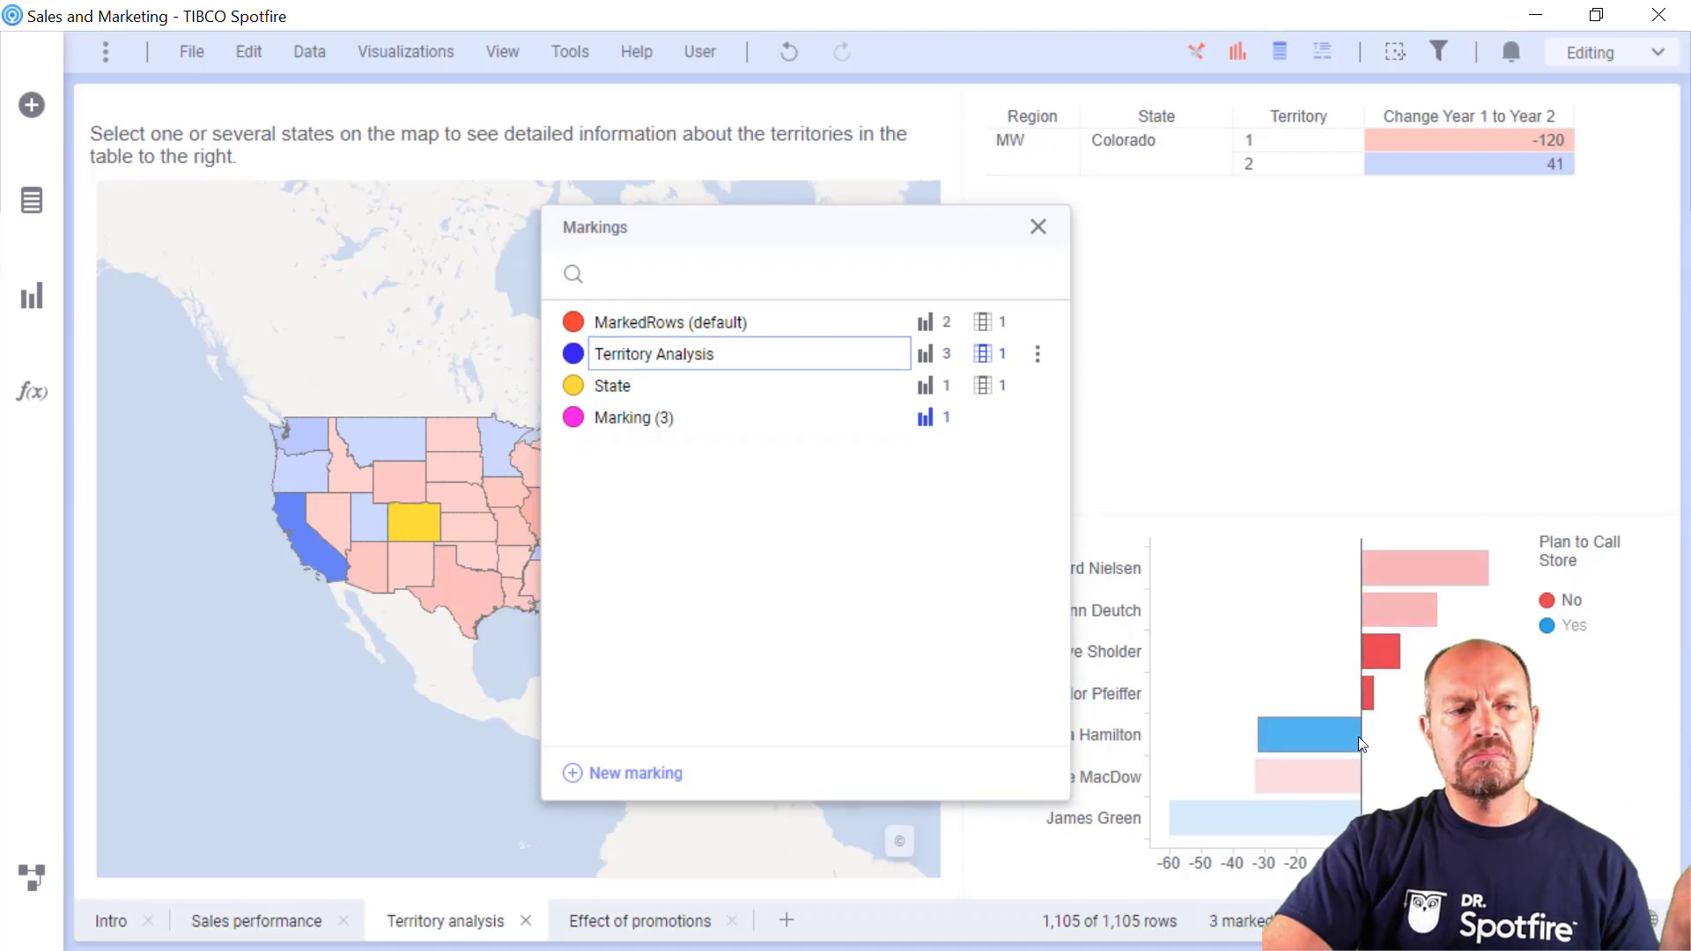
{"action": "left_click", "coordinate": [1299, 695]}
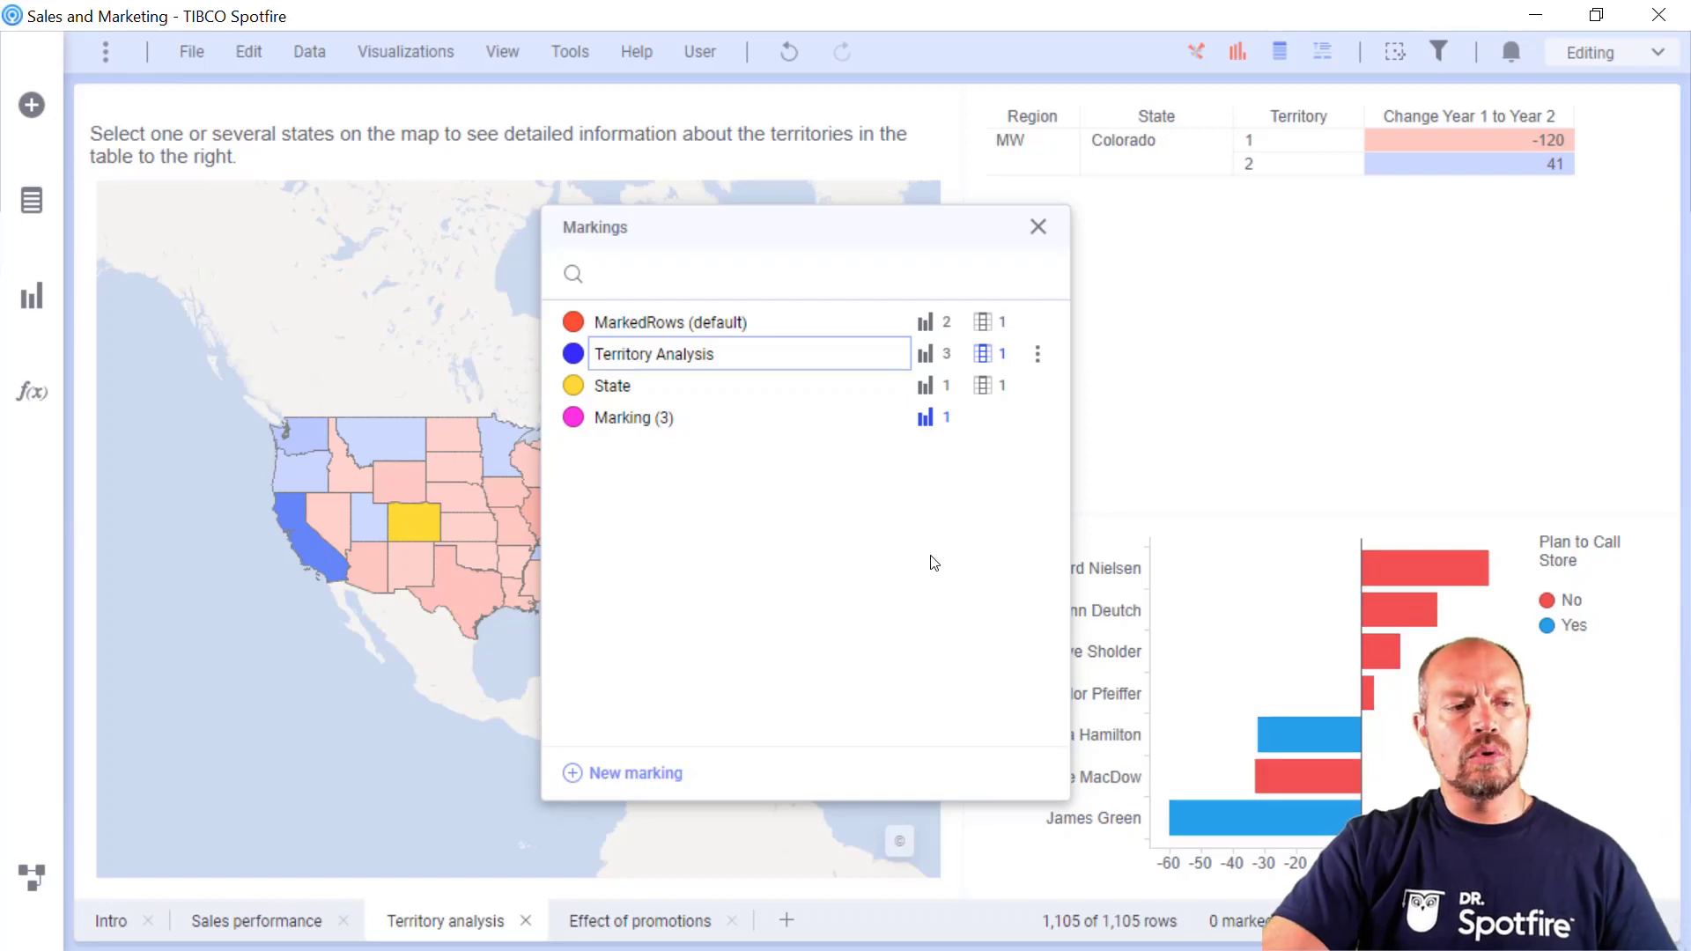